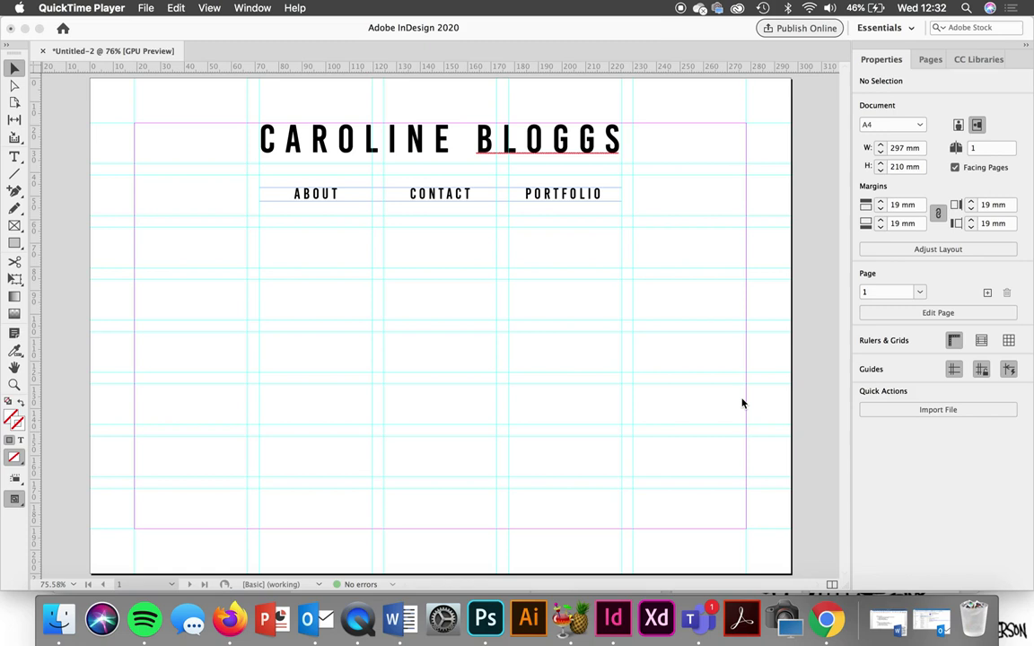
Step: In Finder, select the five paintings Fox_After_The_Storm_SMALL.jpg through Kennall_Vale_Pale.jpg and drag them into InDesign
click(59, 620)
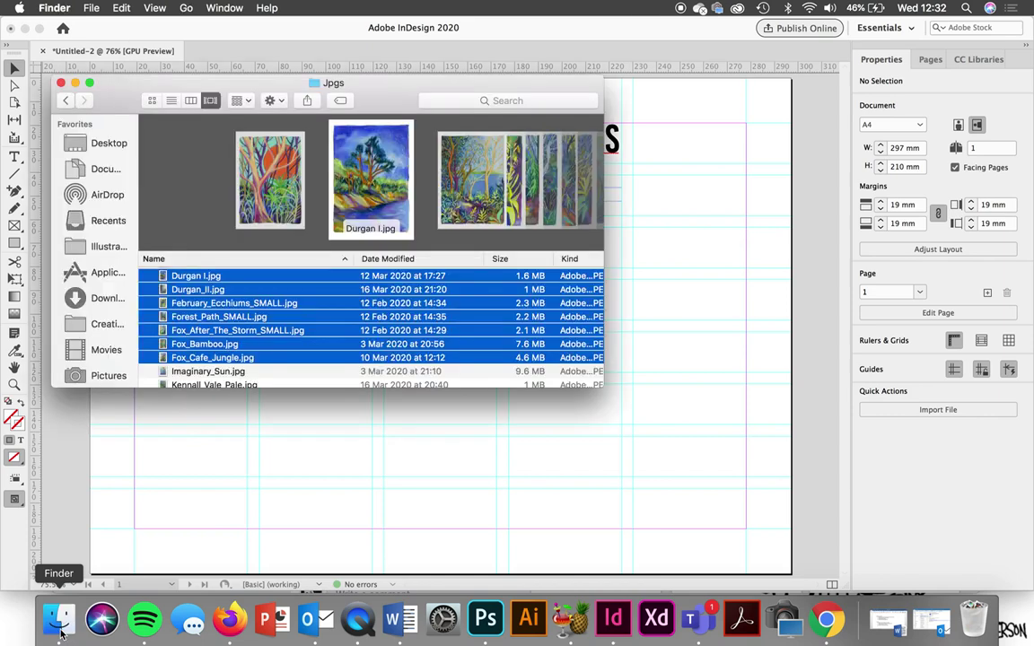
click(229, 330)
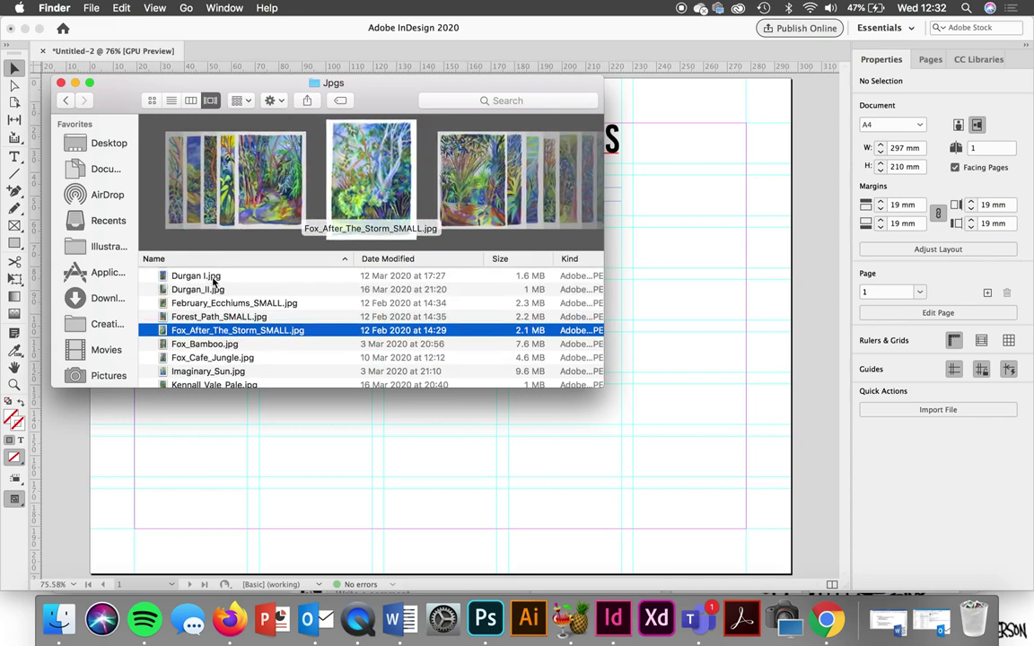
scroll(225, 368, down, 2)
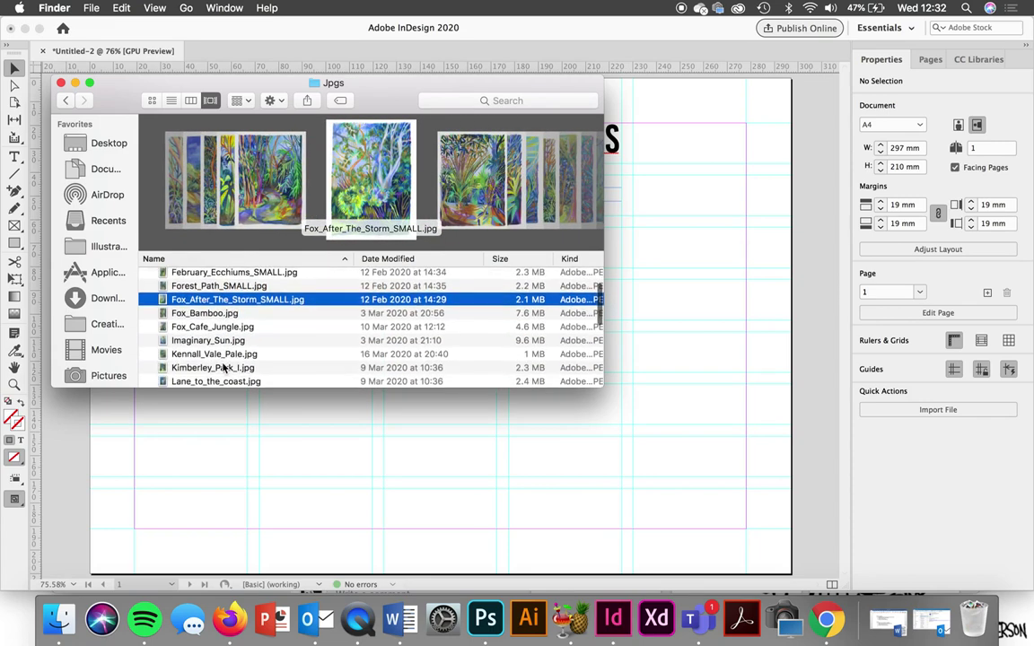
shift+click(213, 367)
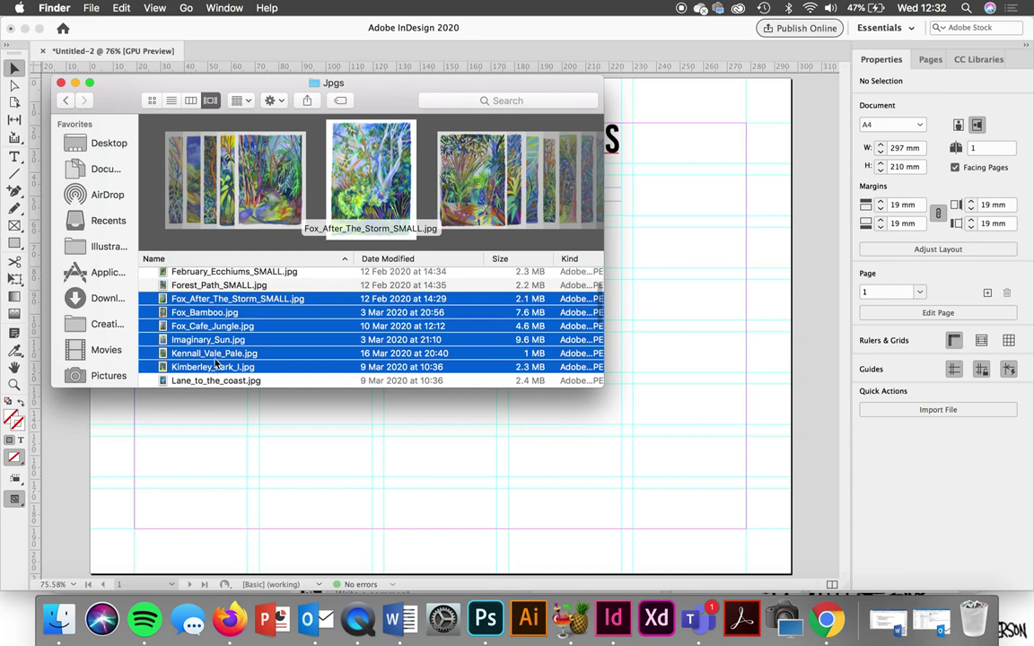
click(215, 356)
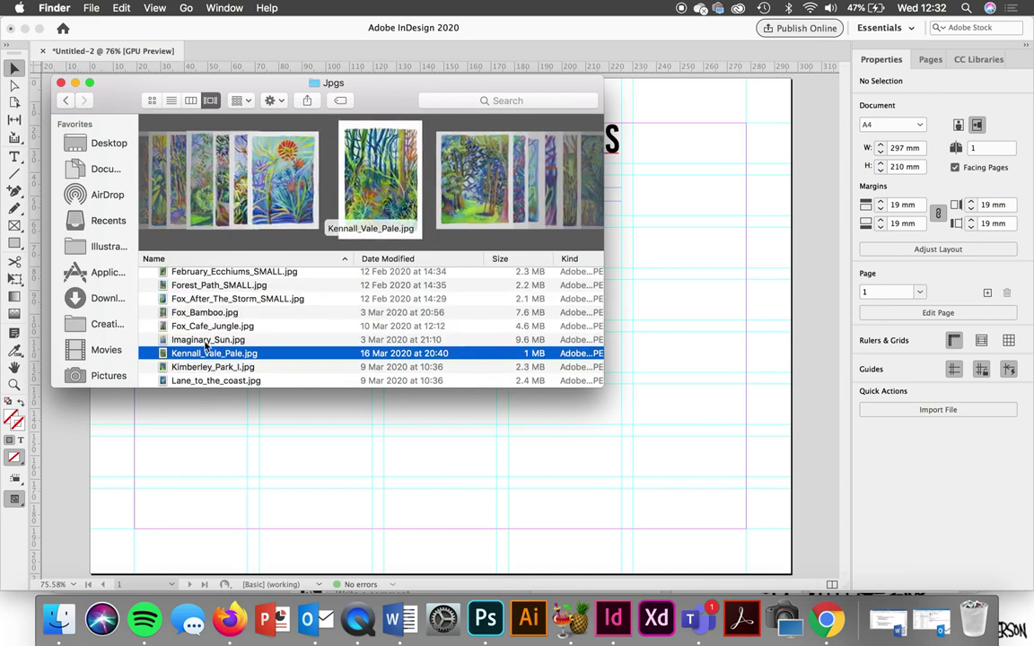
shift+click(206, 305)
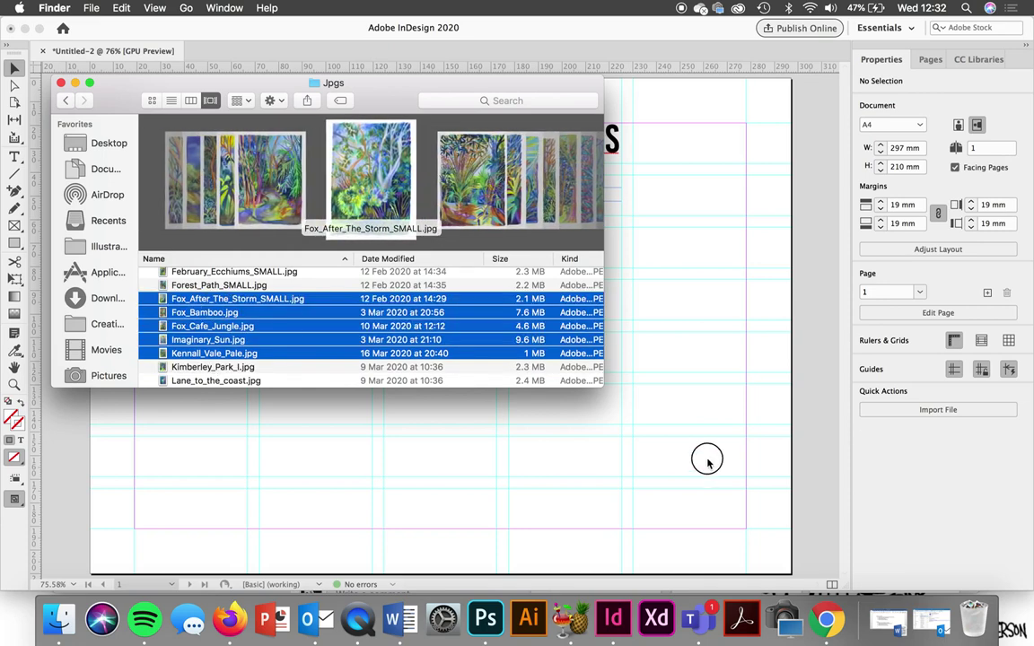
drag(297, 323, 664, 375)
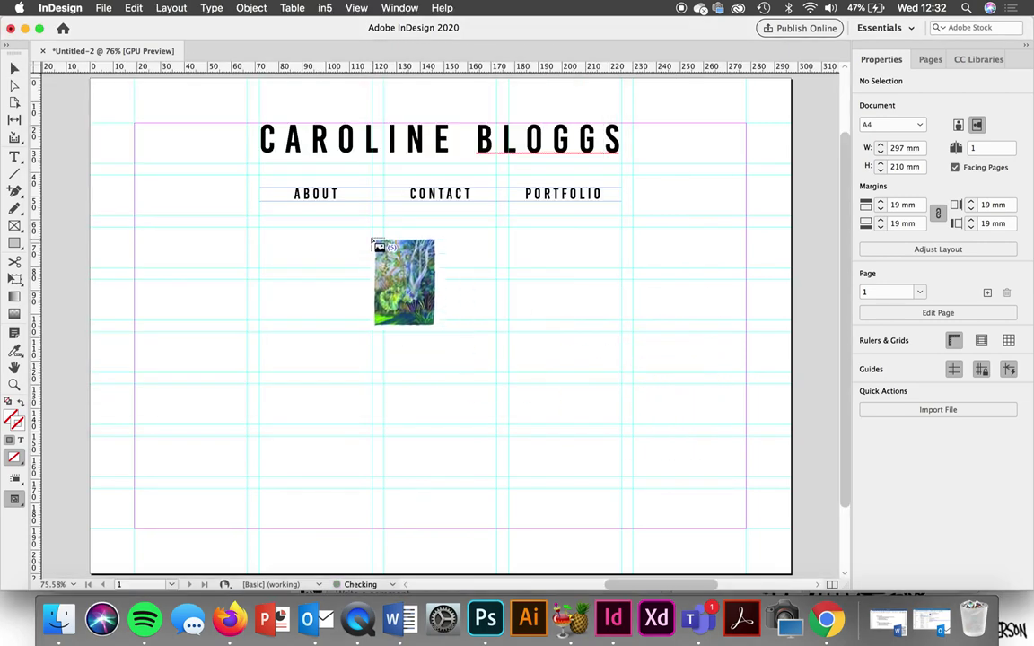
Step: Place each of the five loaded paintings in turn as overlapping frames below the navigation
click(342, 228)
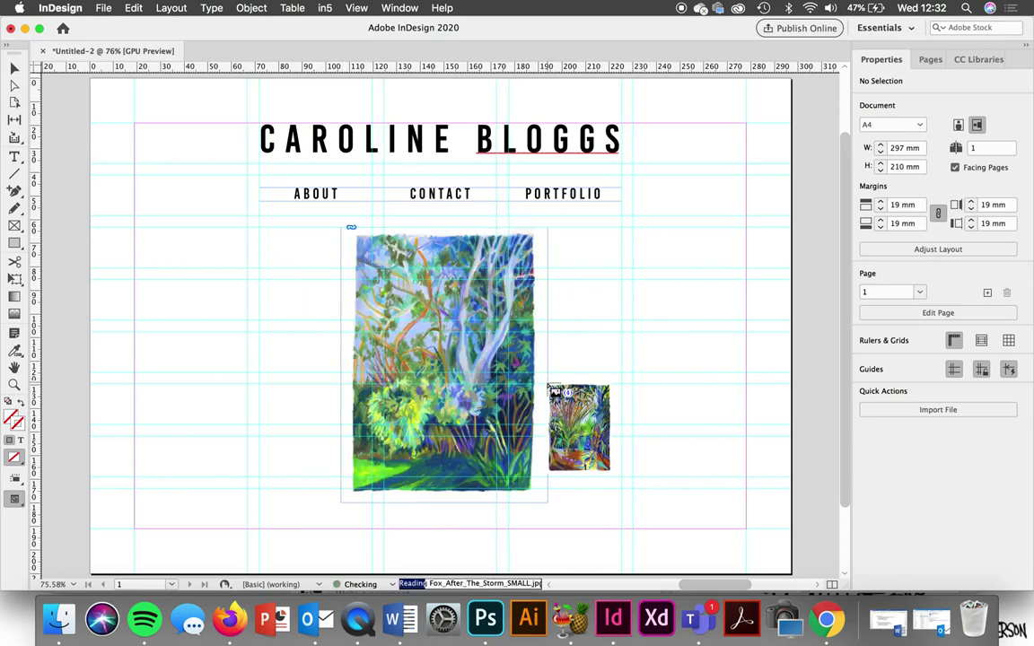
click(589, 438)
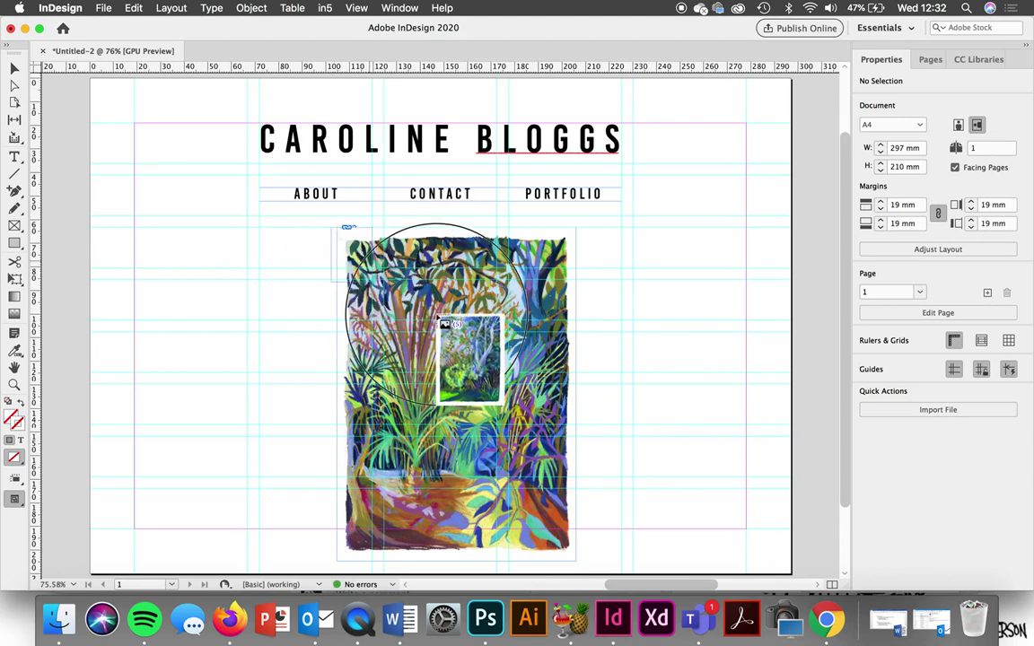
click(572, 443)
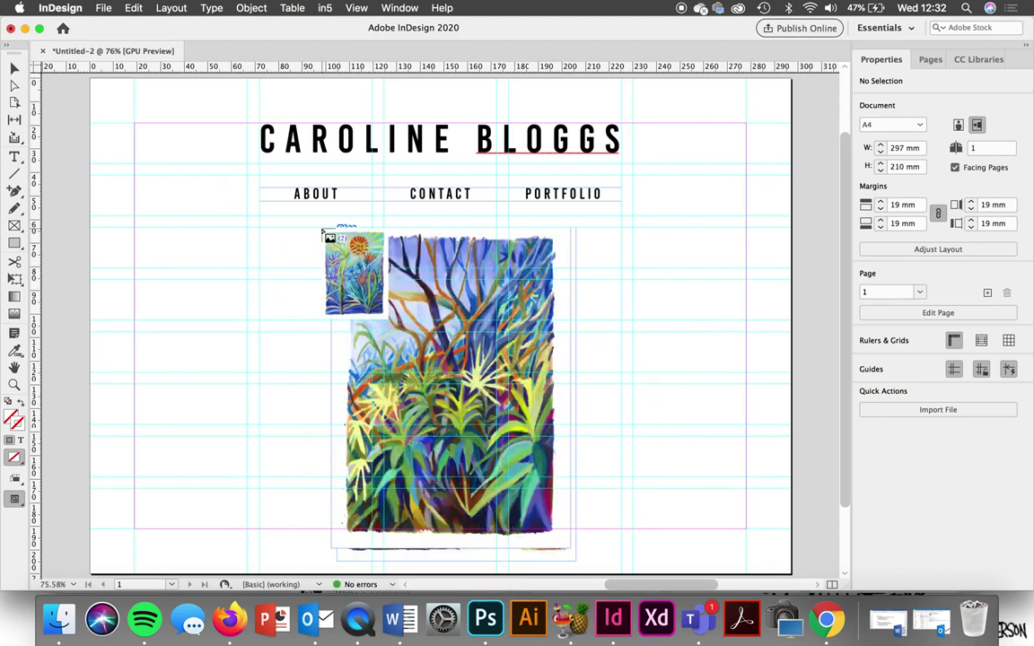
click(561, 427)
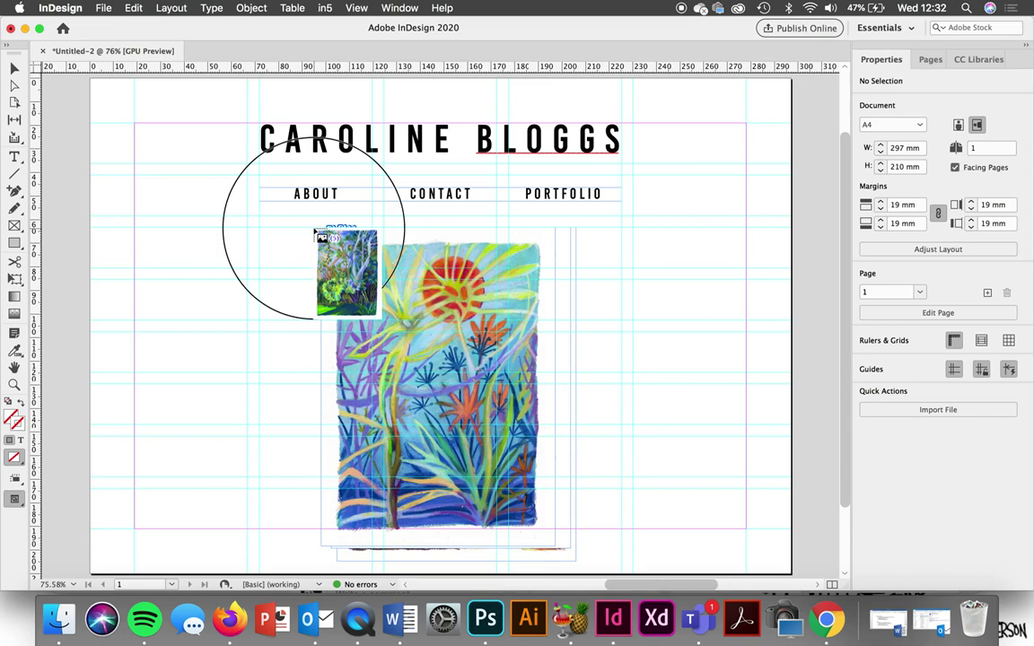
click(514, 409)
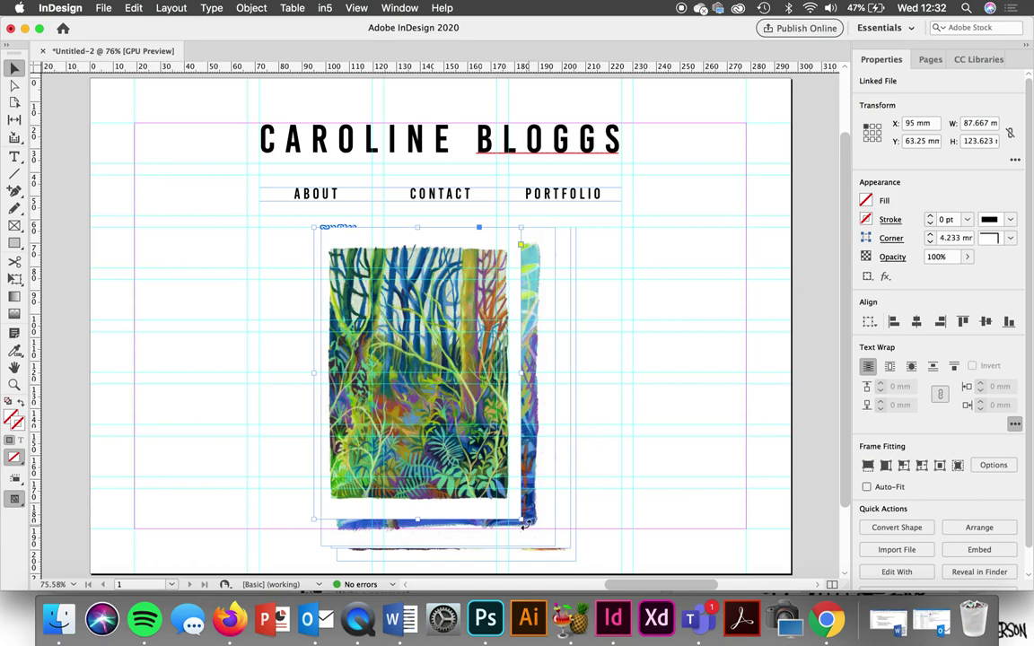
Step: Resize the front painting frame by its corner to 91.549 × 127.75 mm
drag(524, 521, 549, 544)
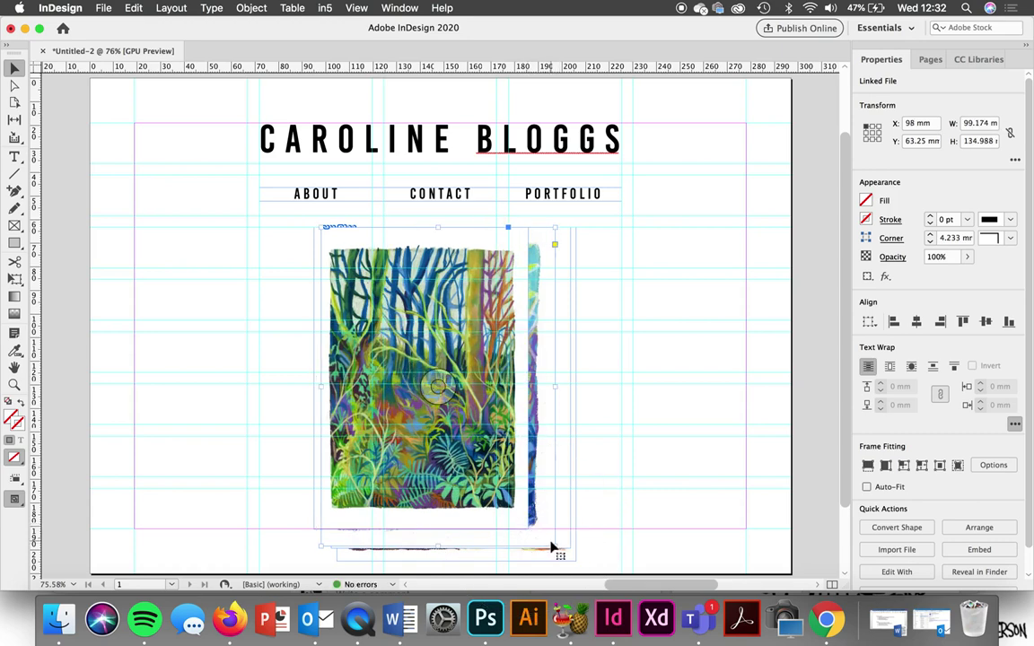
mouse_move(552, 546)
mouse_down()
mouse_move(545, 528)
mouse_move(575, 553)
mouse_move(557, 527)
mouse_move(573, 561)
mouse_move(563, 533)
mouse_move(550, 529)
mouse_up()
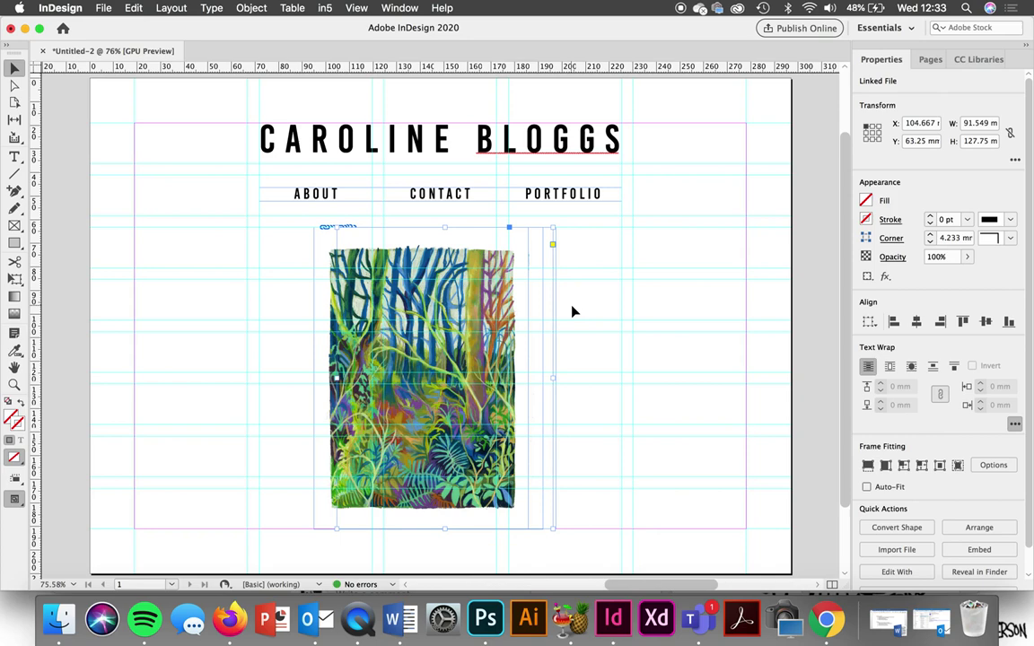
Step: Align the five frames' top edges and horizontal centres, then nudge the stack slightly right
drag(572, 308, 522, 293)
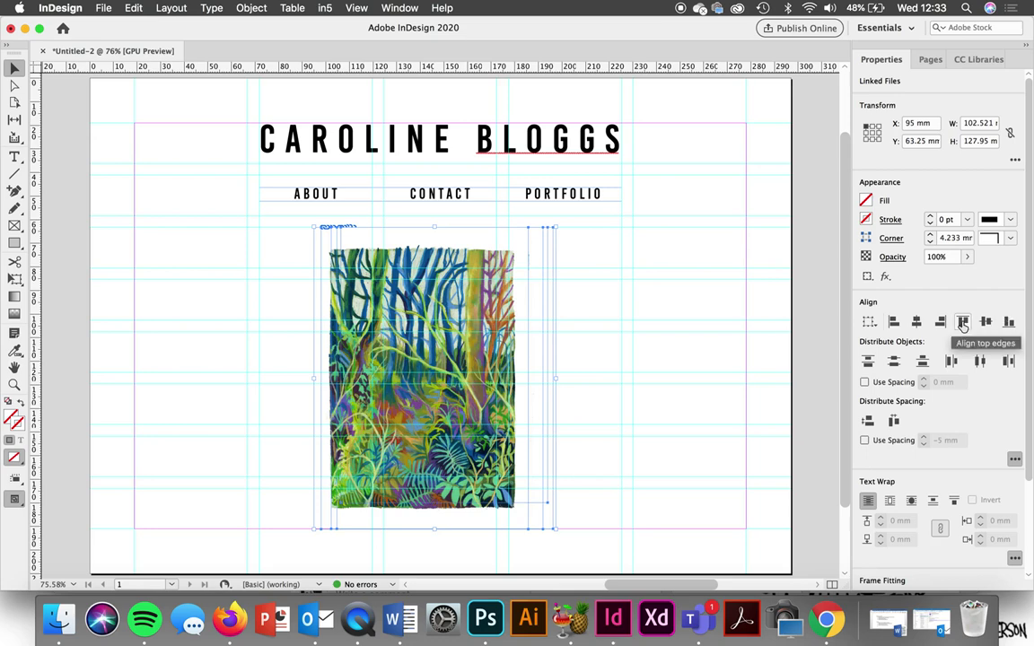
click(962, 323)
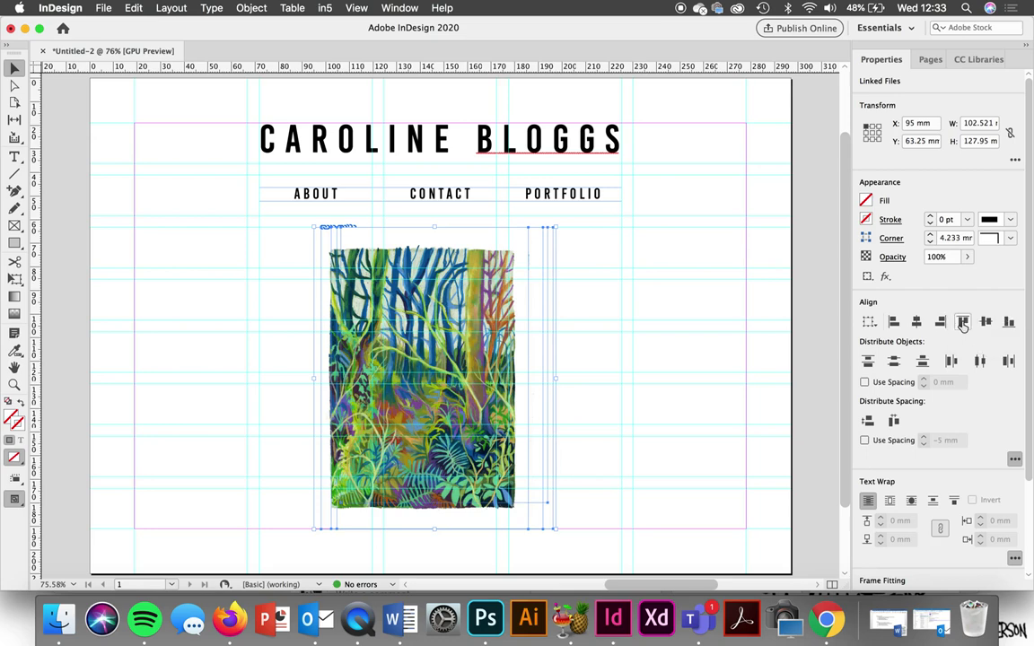
click(915, 323)
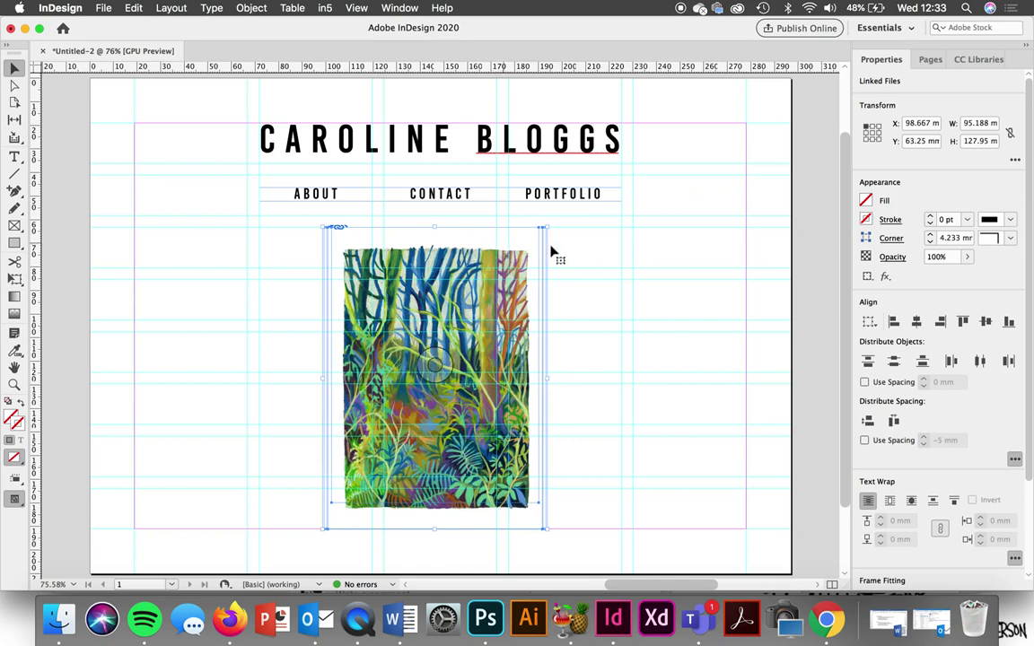
drag(445, 241, 453, 243)
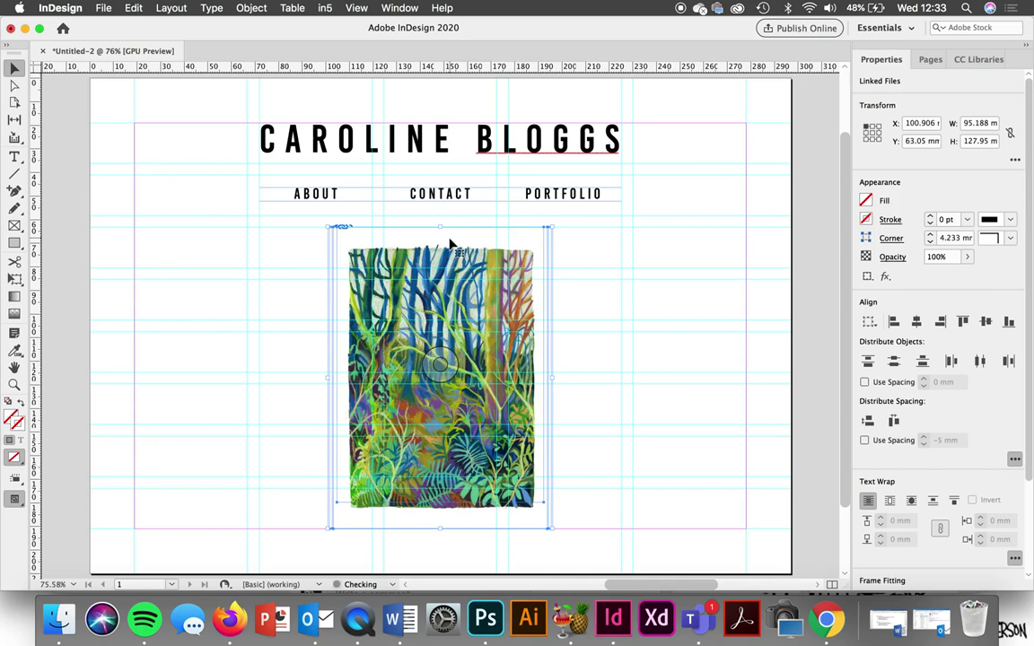
click(565, 242)
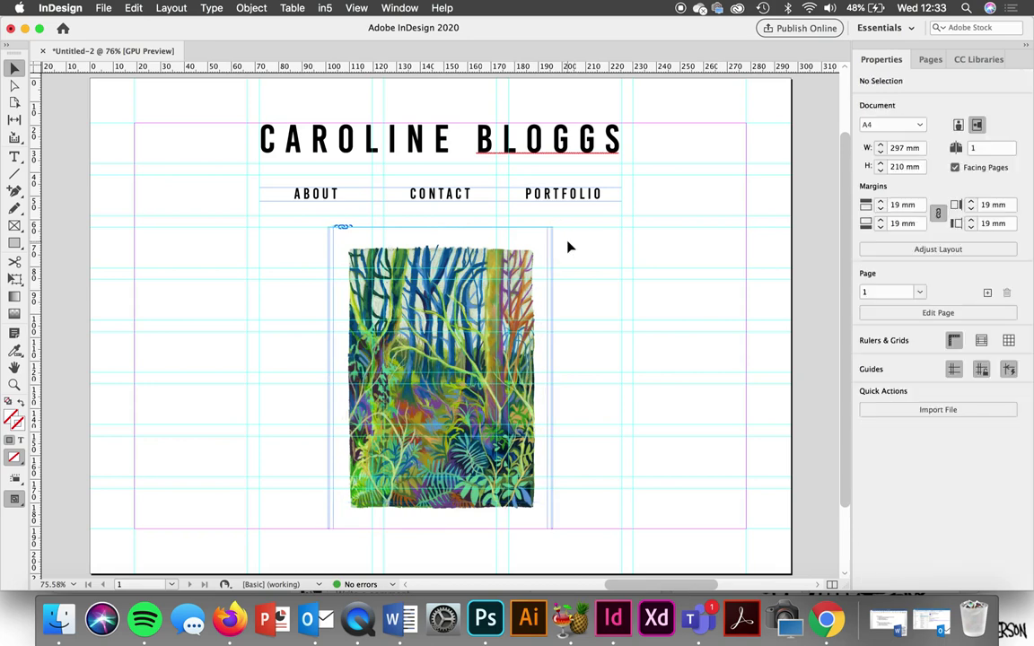
Step: Open Window > Interactive > Object States and move the panel to the upper right
click(399, 8)
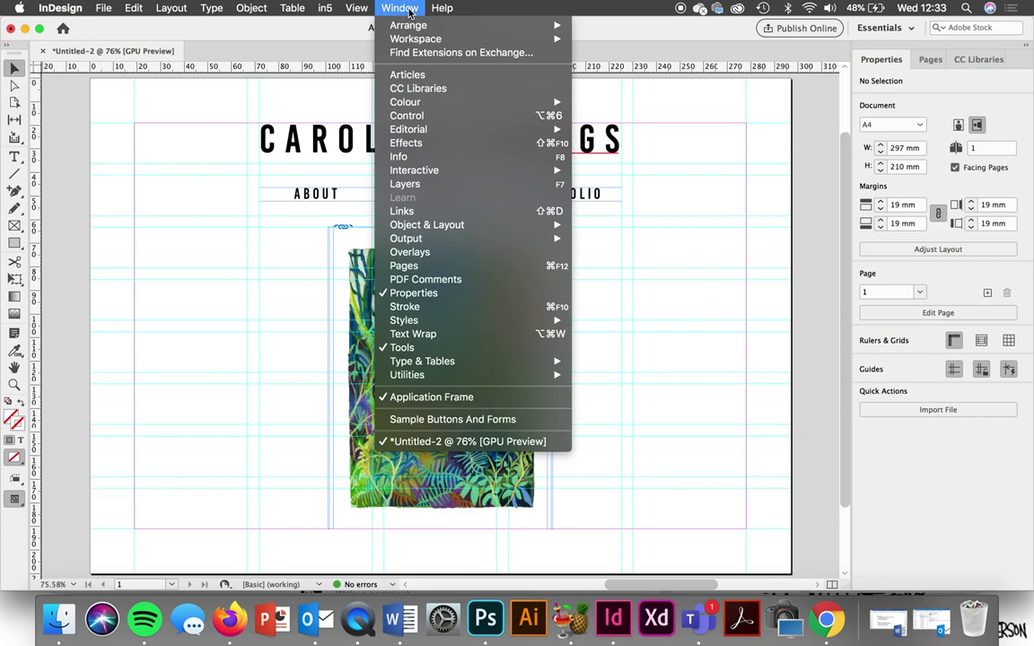
mouse_move(455, 240)
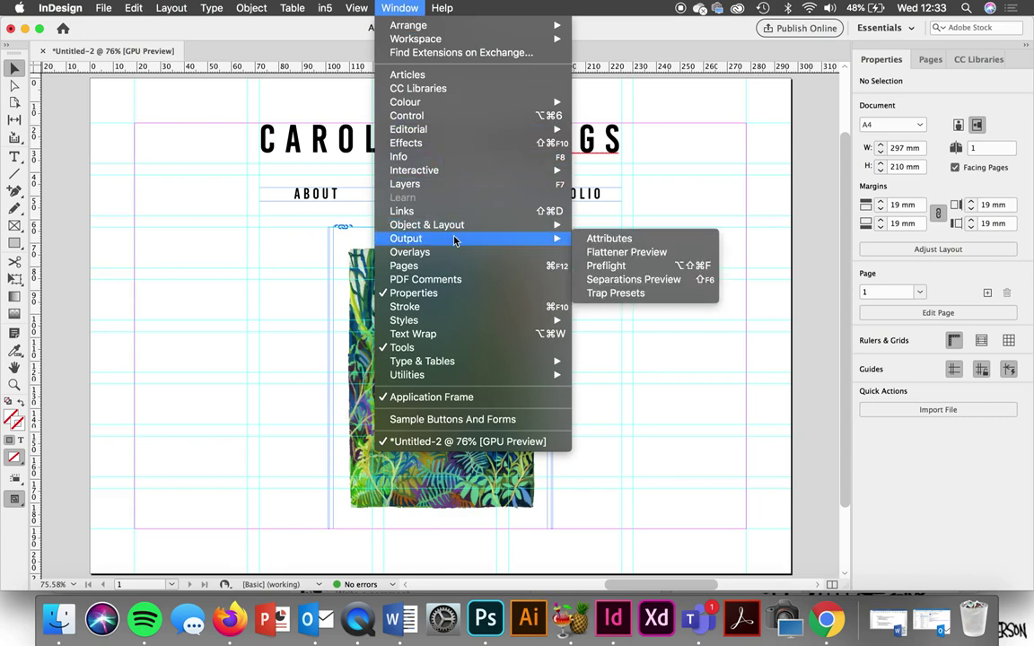
mouse_move(462, 171)
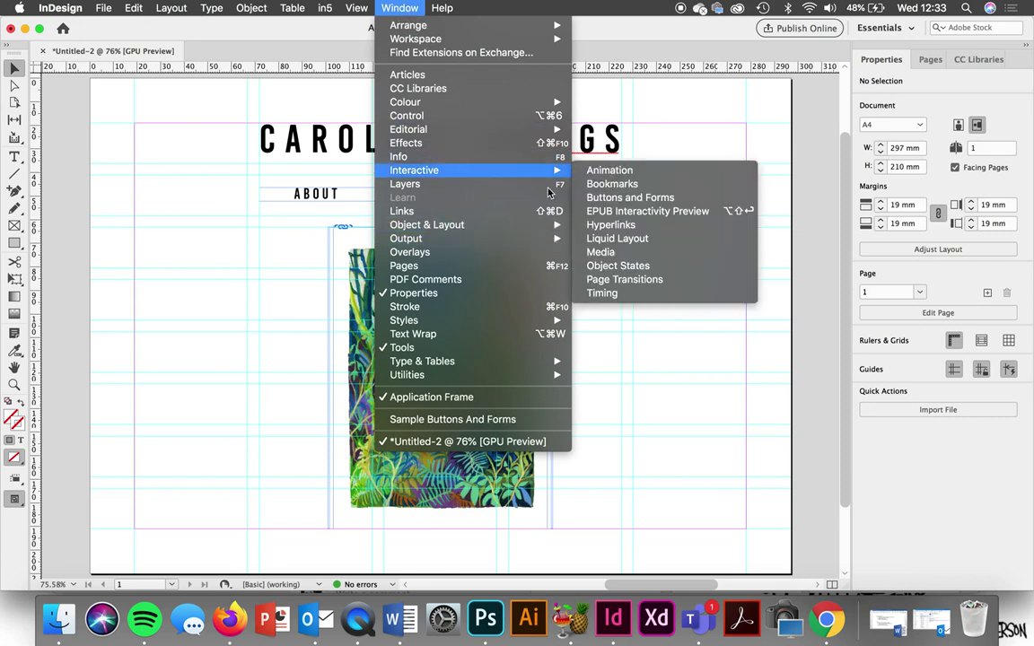
click(631, 274)
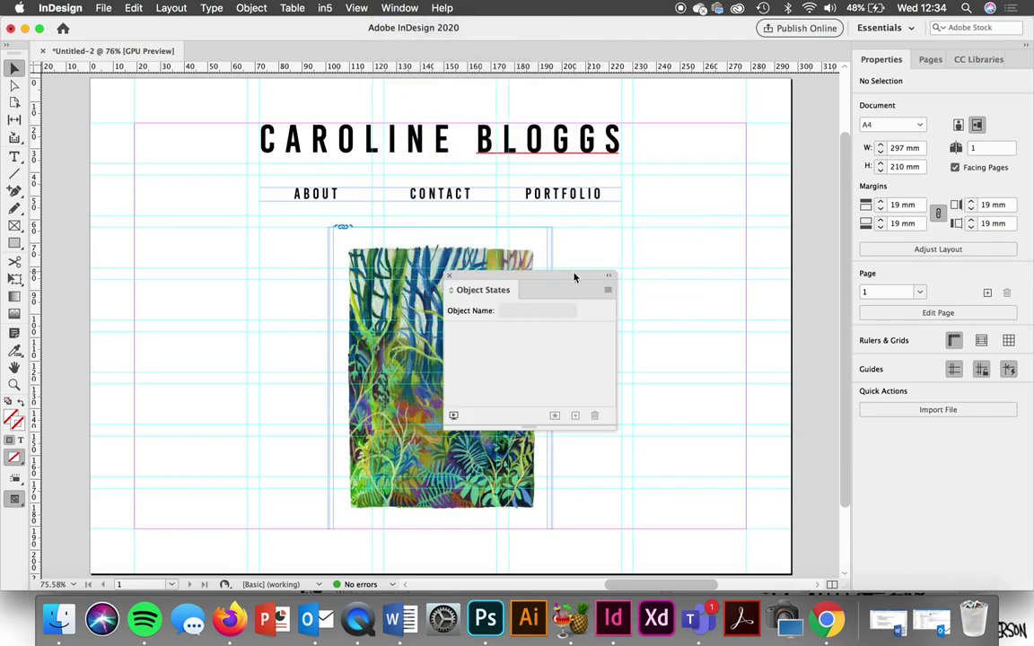
drag(547, 275, 745, 150)
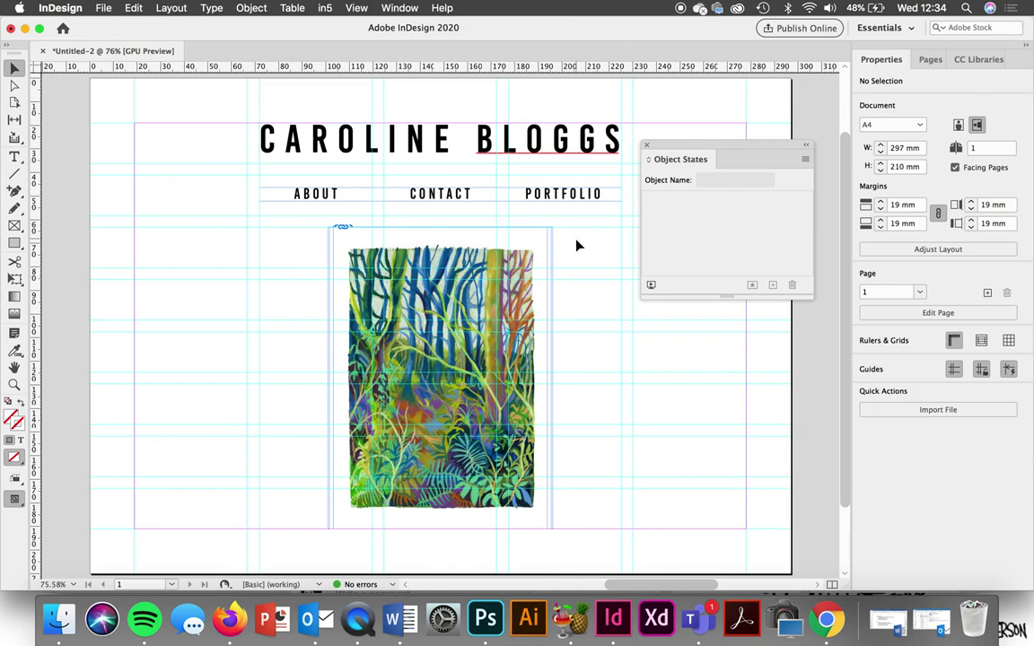
click(530, 241)
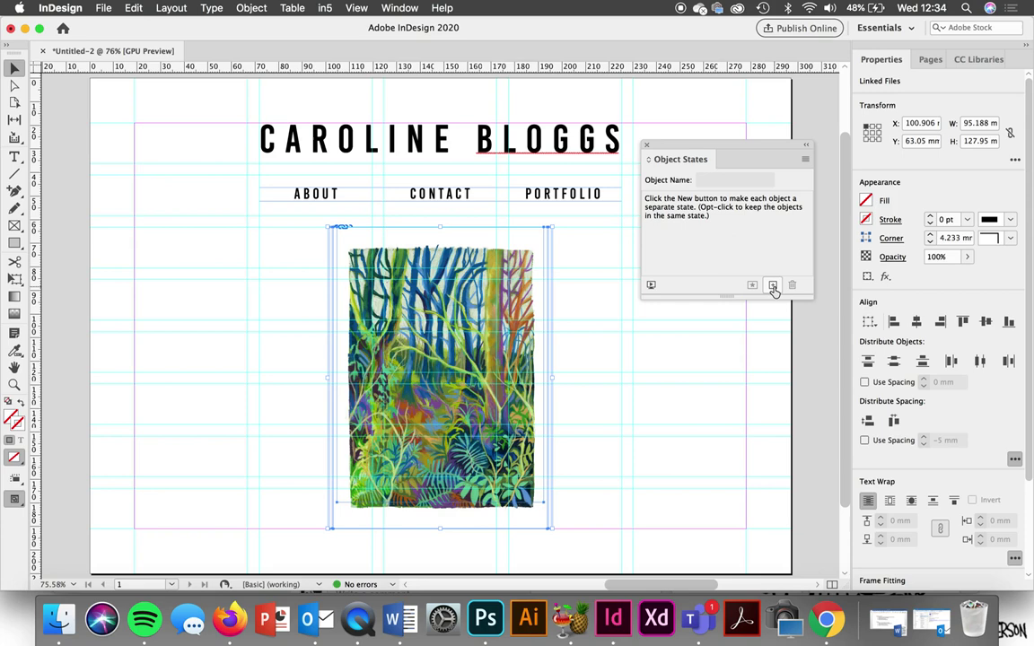
Step: Convert the stacked paintings into a multi-state object, each painting becoming a state
click(773, 286)
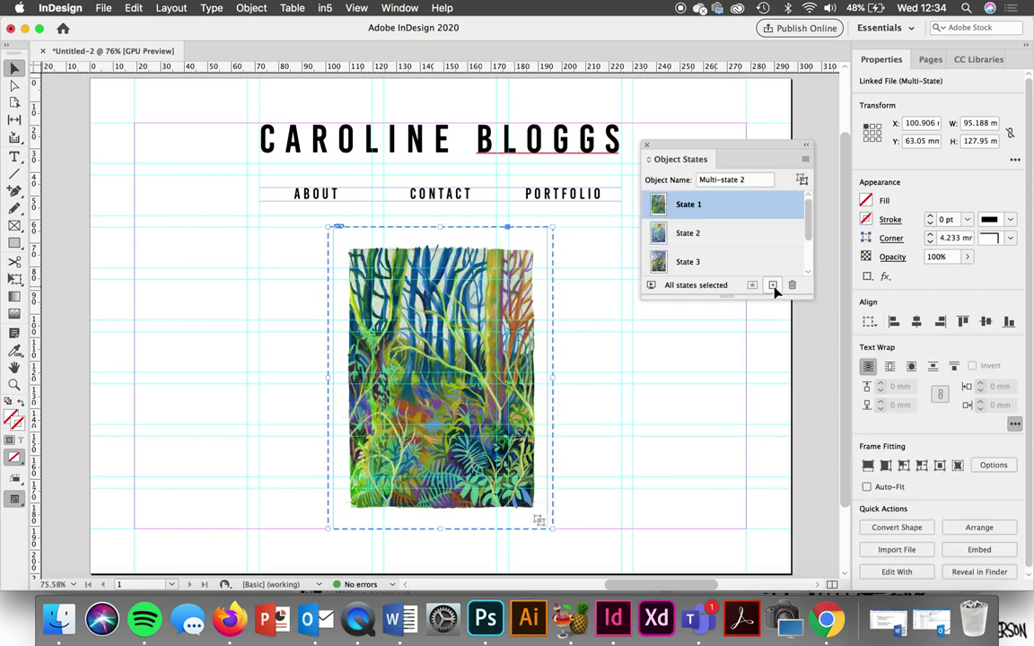
scroll(752, 254, down, 2)
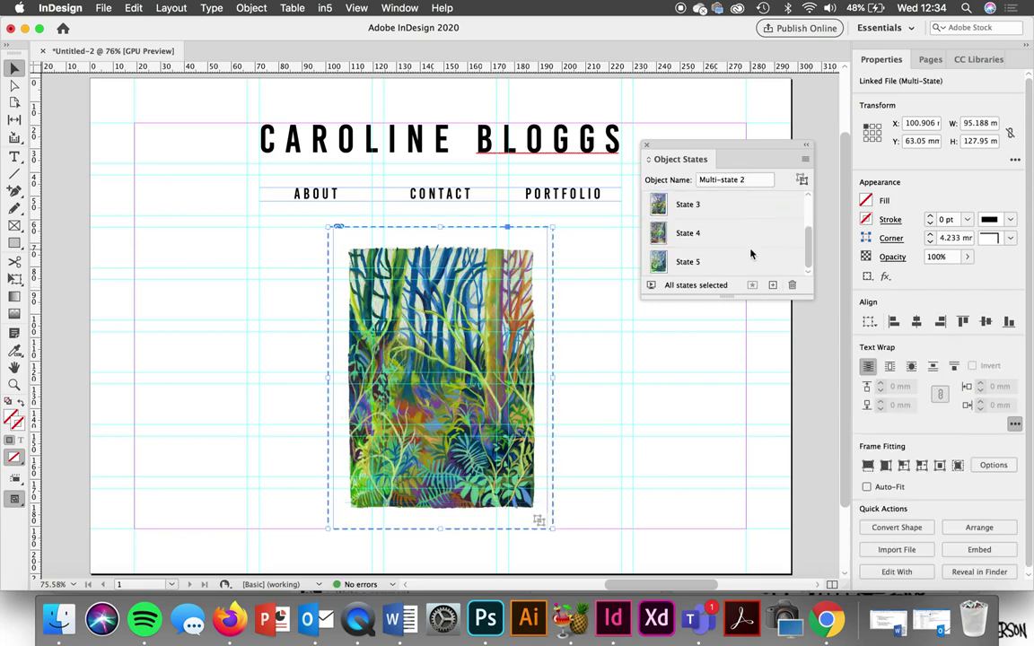
scroll(752, 254, up, 2)
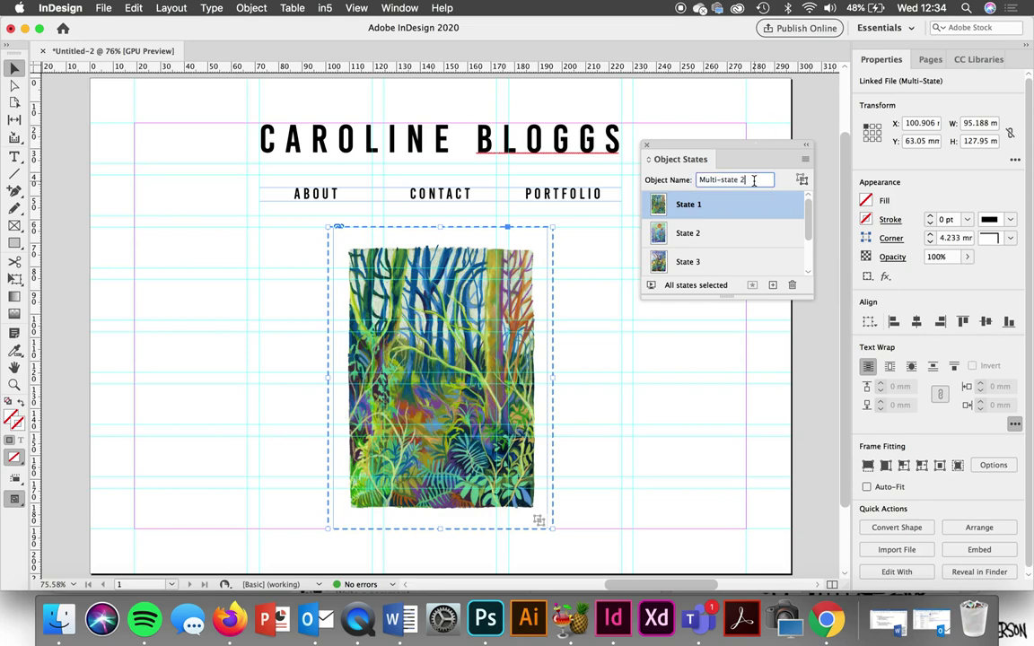
Step: Rename the multi-state object from 'Multi-state 2' to PORTFOLIO
drag(761, 179, 640, 182)
text(HOME)
key(BackSpace)
key(BackSpace)
key(BackSpace)
key(BackSpace)
text(PORTFOLIO)
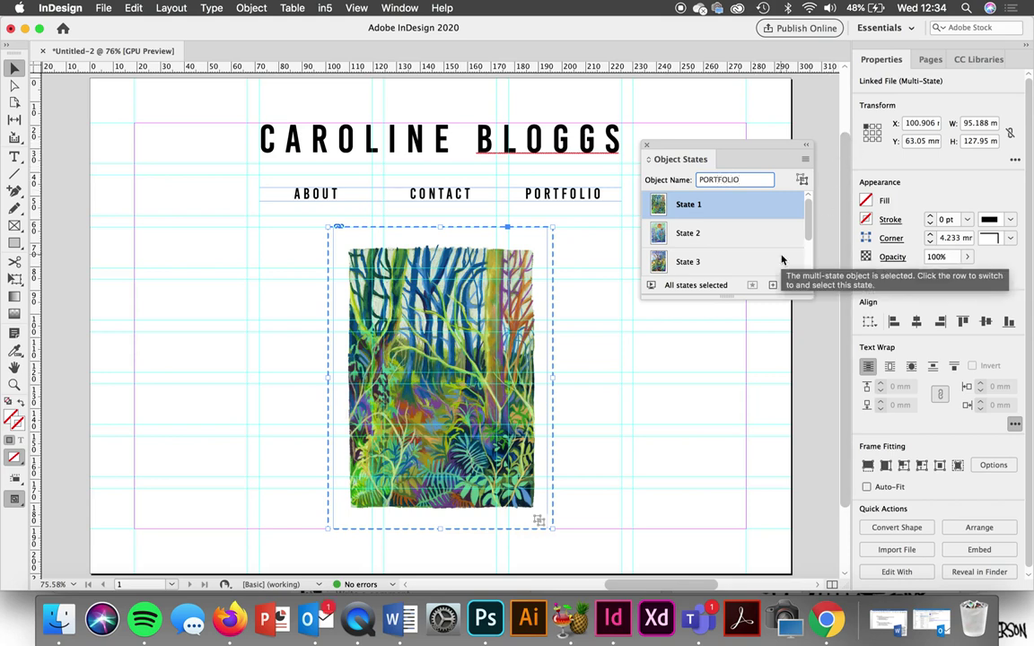
click(754, 205)
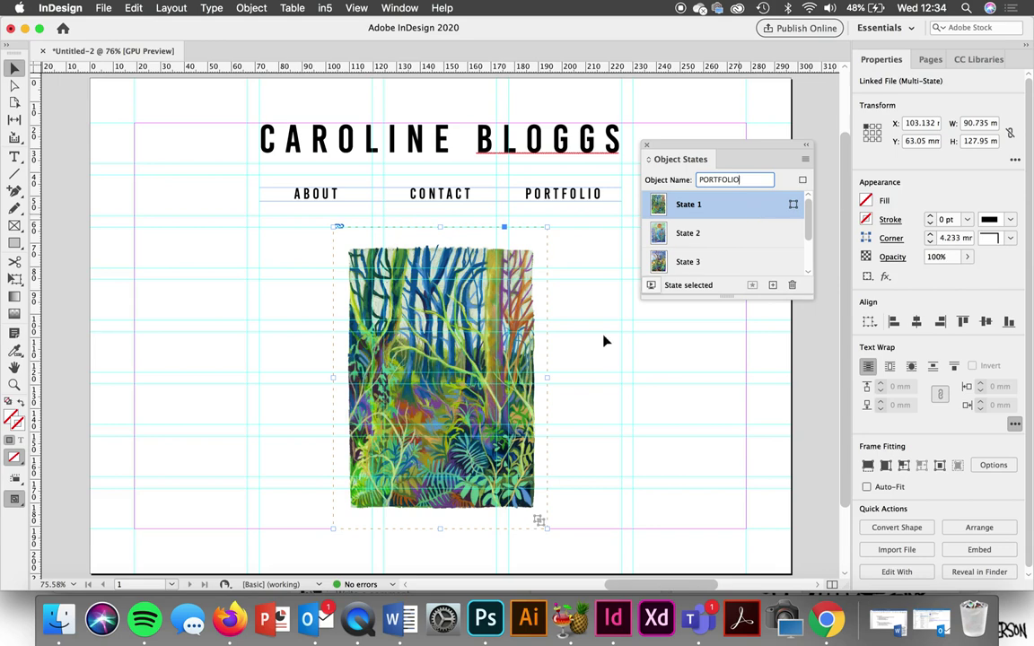
click(544, 247)
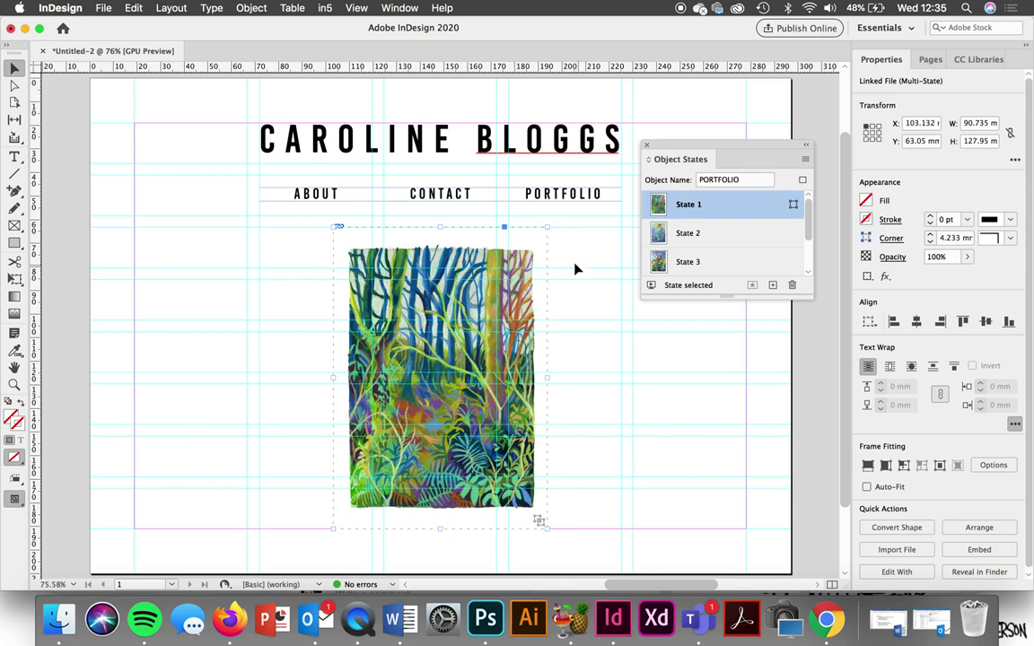
click(536, 246)
click(536, 254)
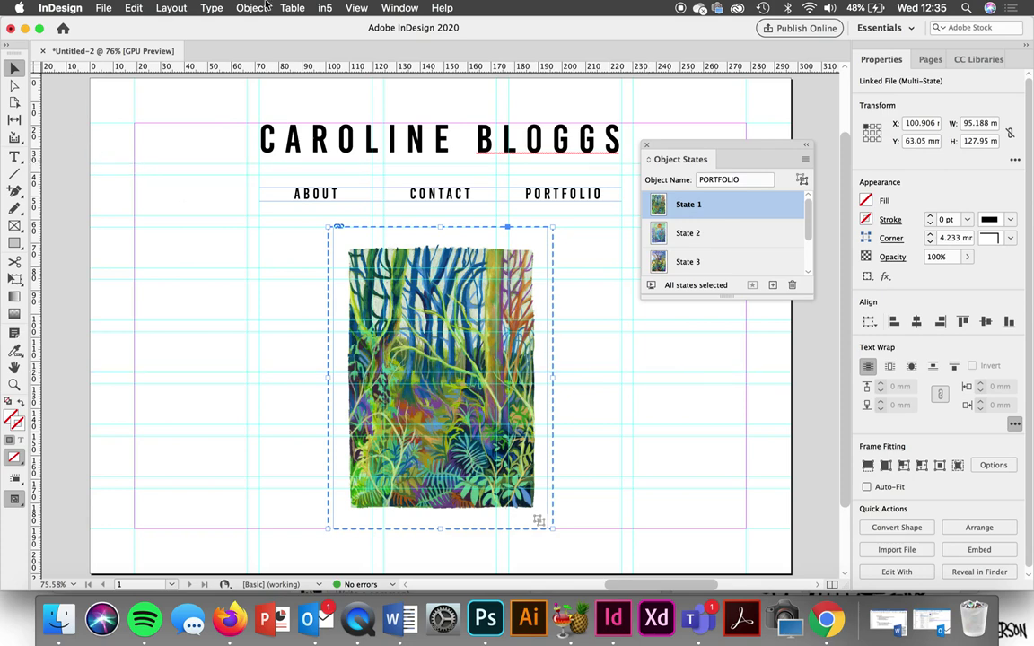
Step: Open the Buttons and Forms panel and load the Sample Buttons And Forms library
click(356, 8)
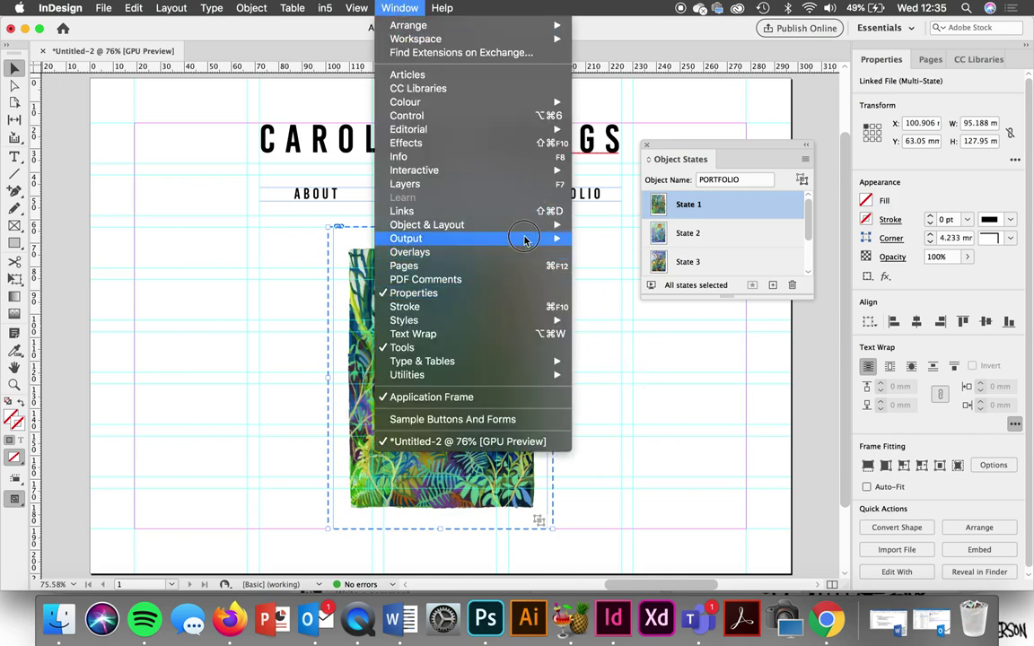
mouse_move(528, 172)
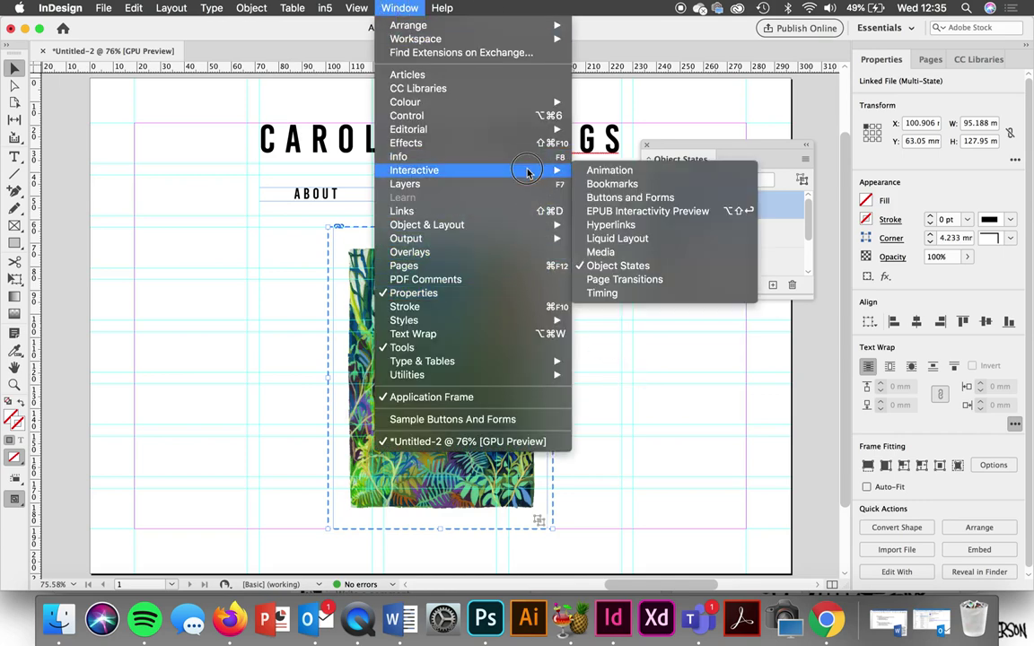
click(654, 204)
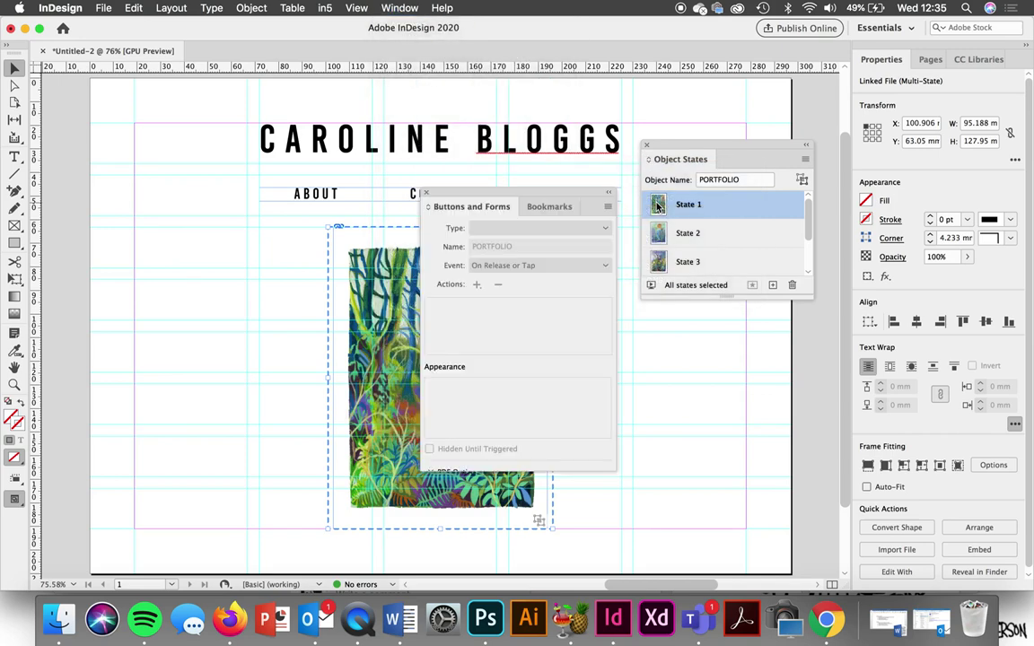
click(608, 206)
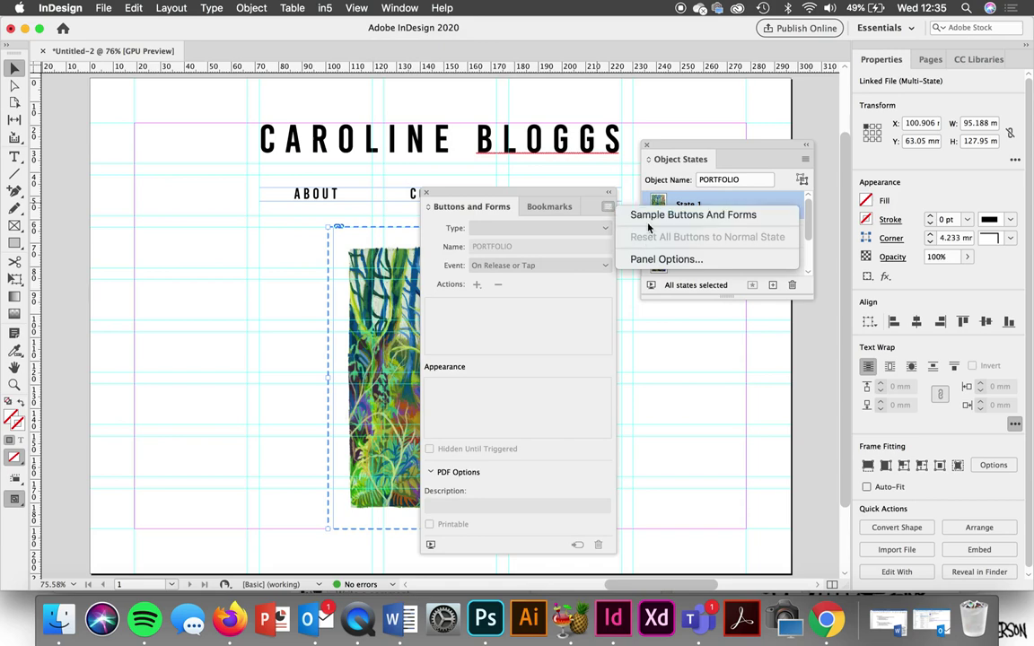
click(651, 216)
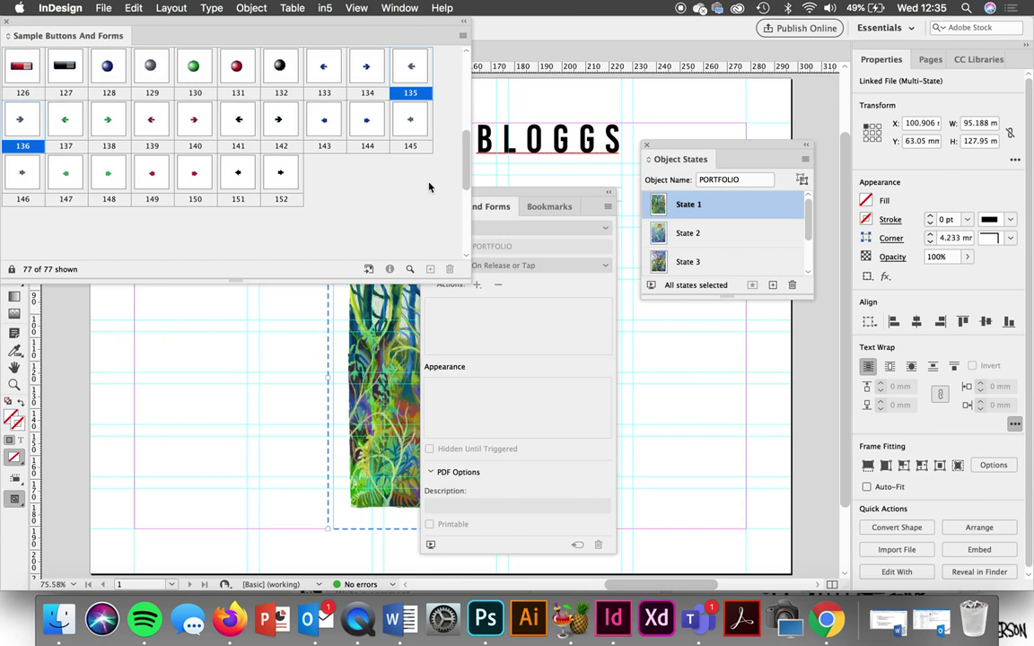
Step: Drag sample arrow buttons 145 and 146 onto the page right of the slideshow
click(413, 145)
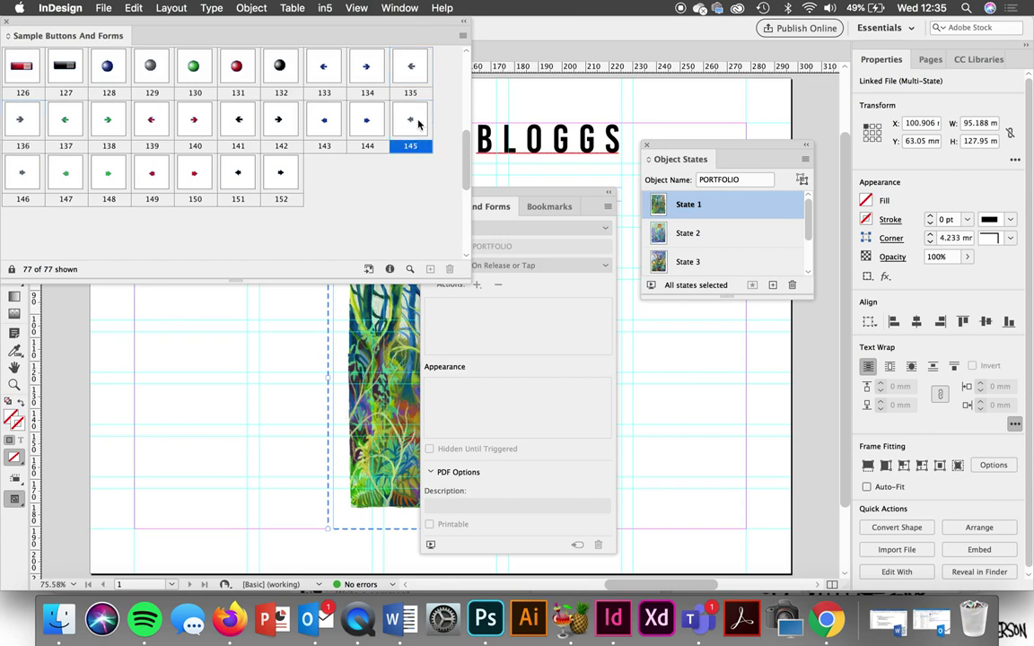
shift+click(19, 172)
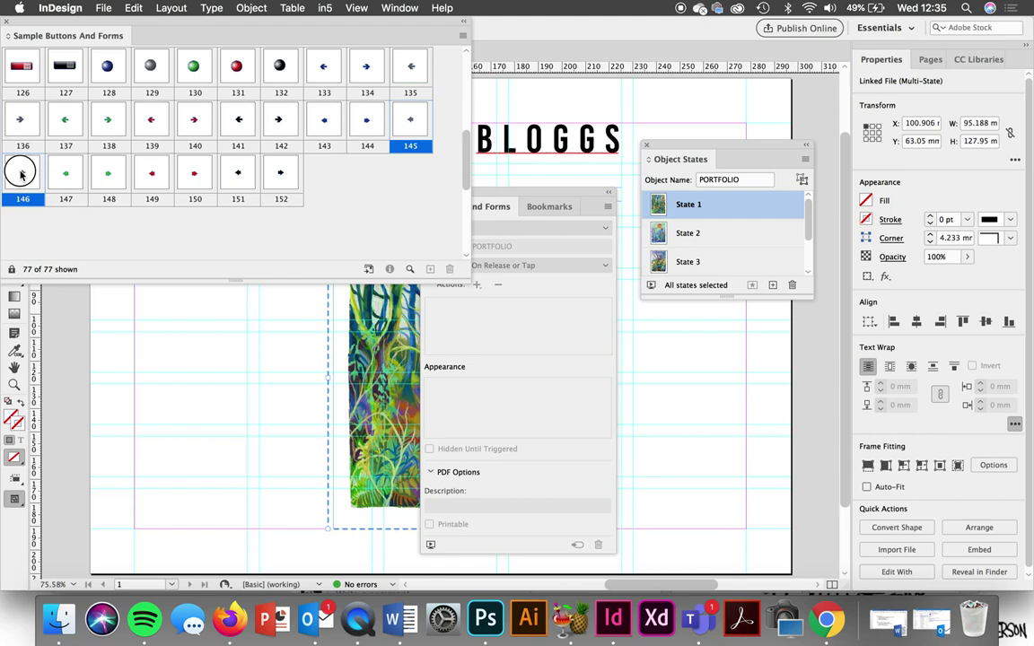
drag(245, 287, 658, 358)
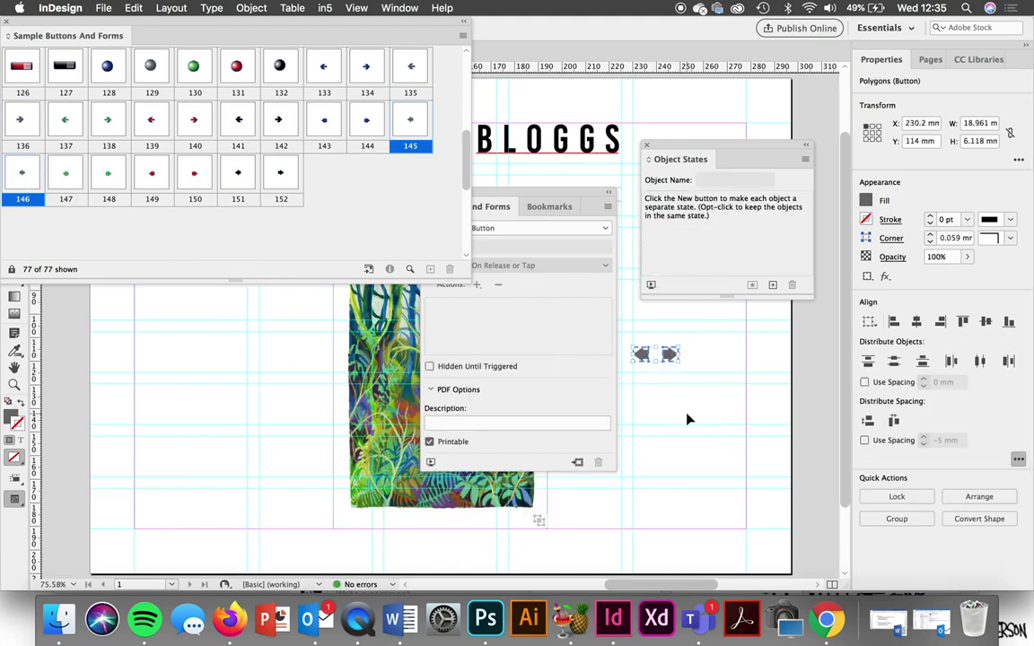
click(687, 419)
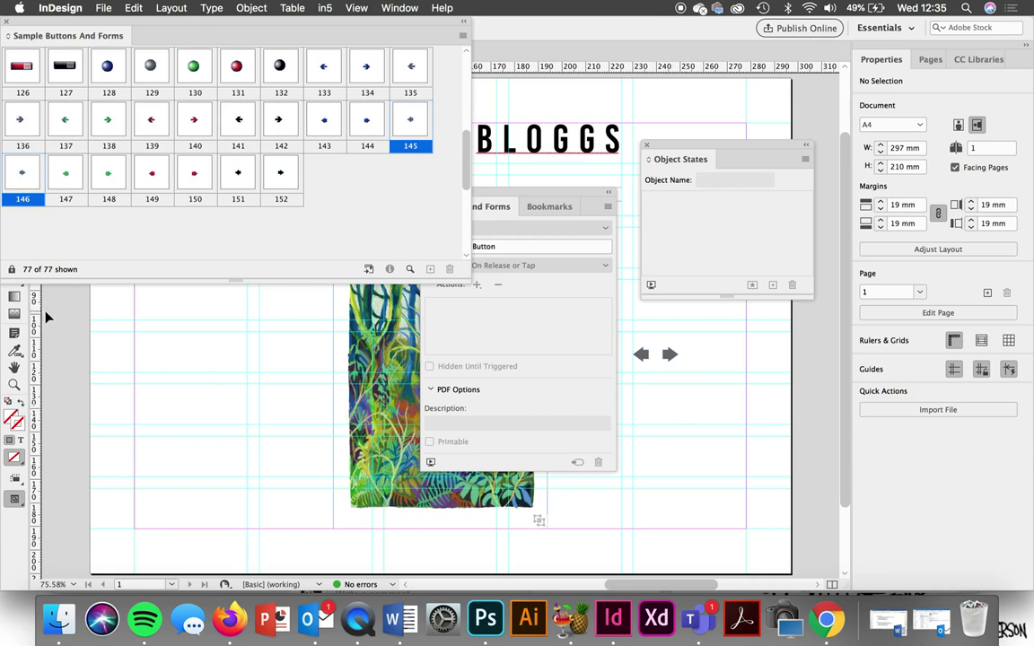
Step: Close the sample library and make a small text frame with a 20 pt < character
click(6, 21)
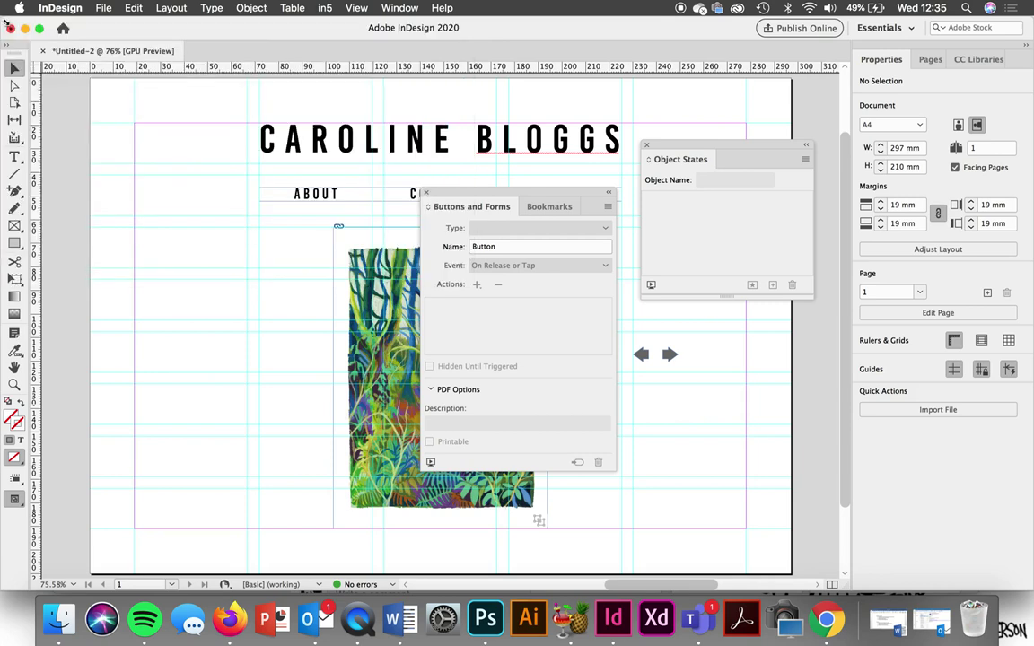
click(16, 158)
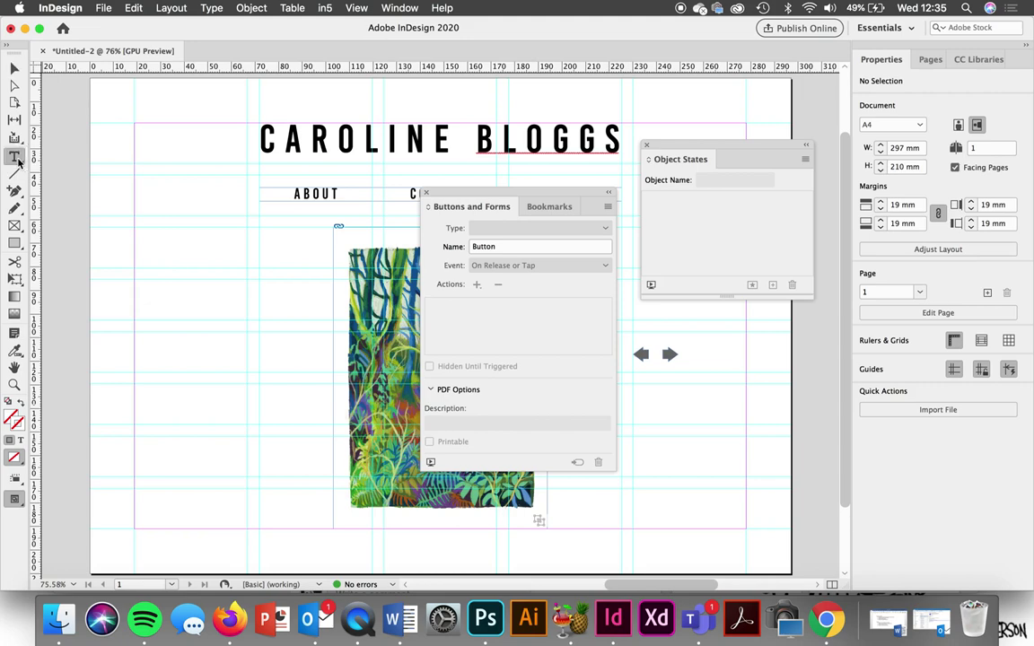
drag(637, 394, 657, 414)
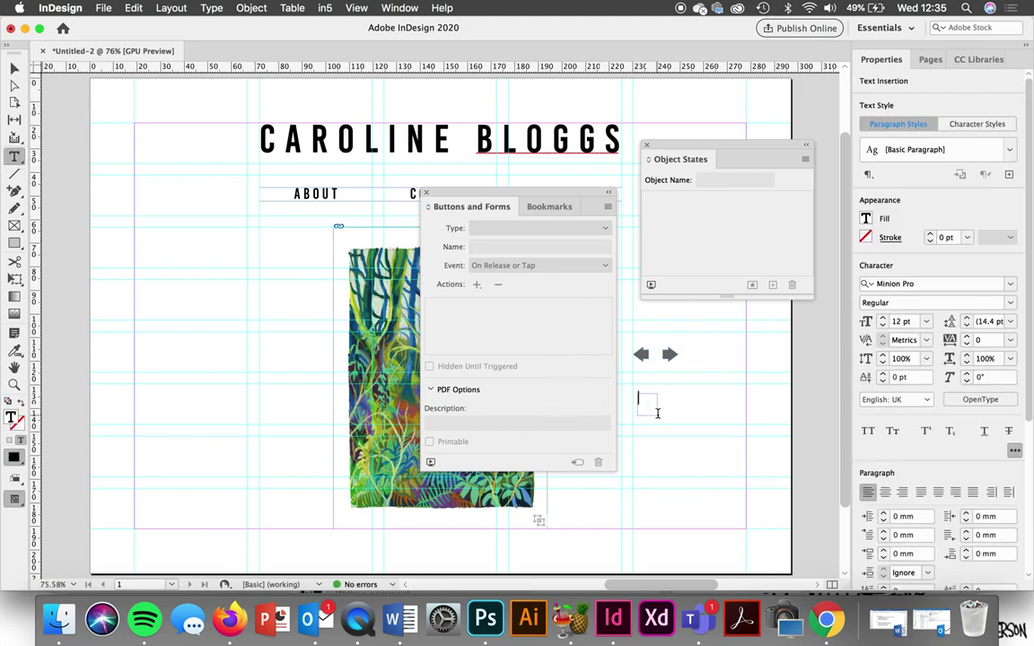
click(646, 409)
text(o)
key(super+a)
key(BackSpace)
key(super+shift+period)
key(super+shift+period)
key(super+shift+period)
key(super+shift+period)
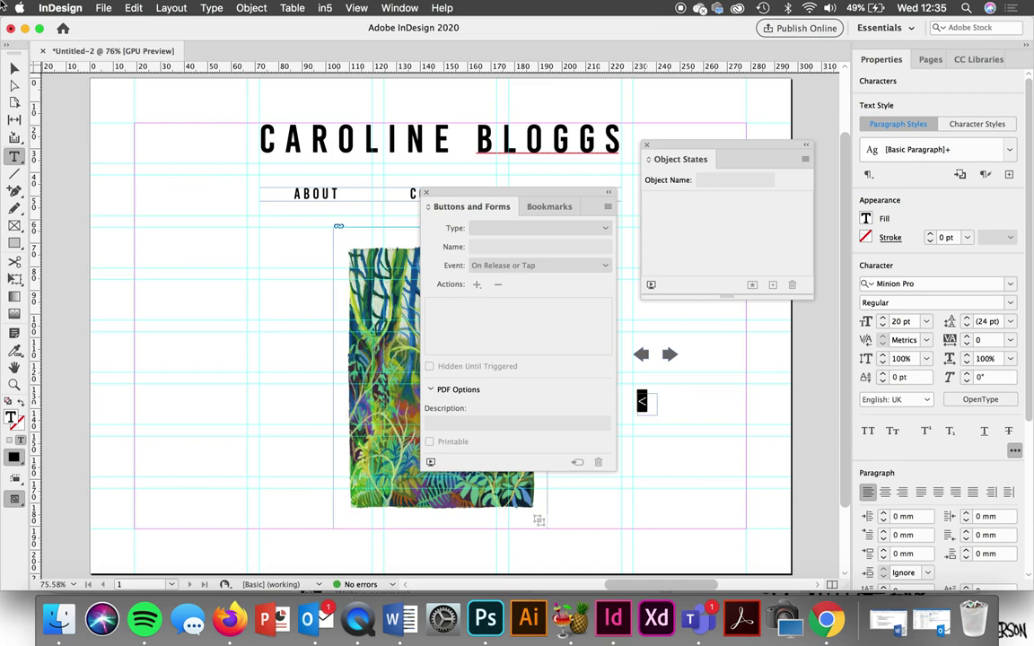
Step: Duplicate the < frame to its right, change its text to >, and convert it to a button
click(15, 69)
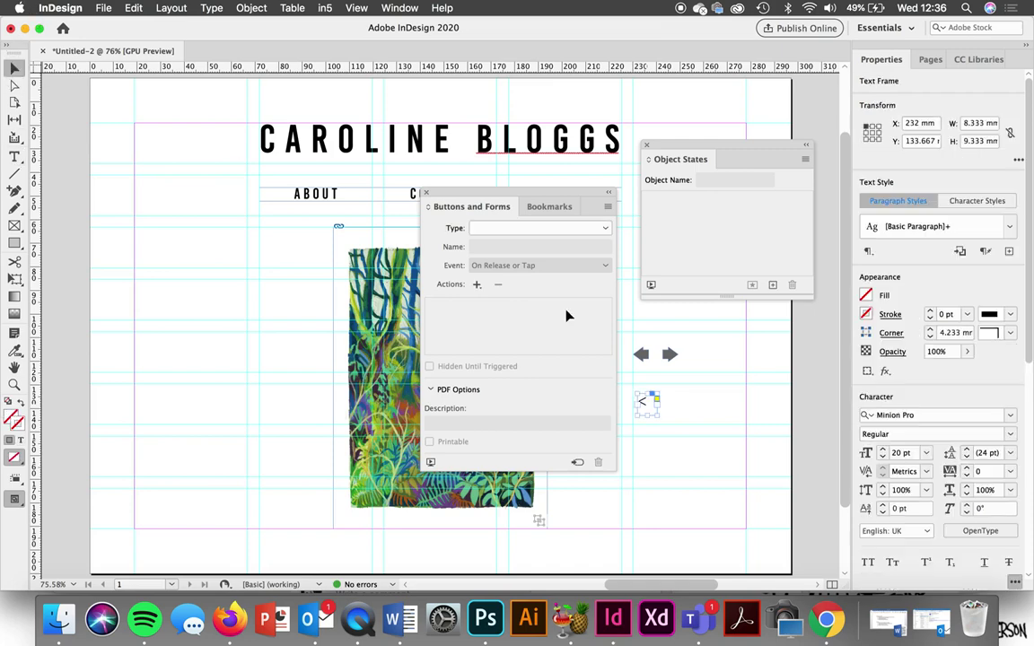
drag(648, 409, 674, 409)
double_click(667, 405)
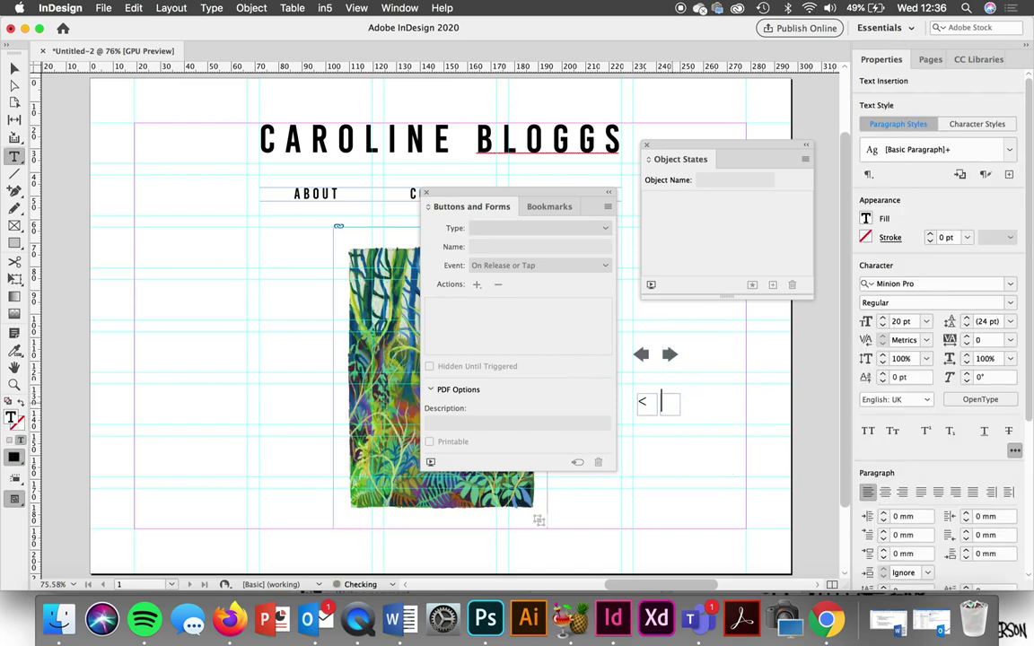
text(>)
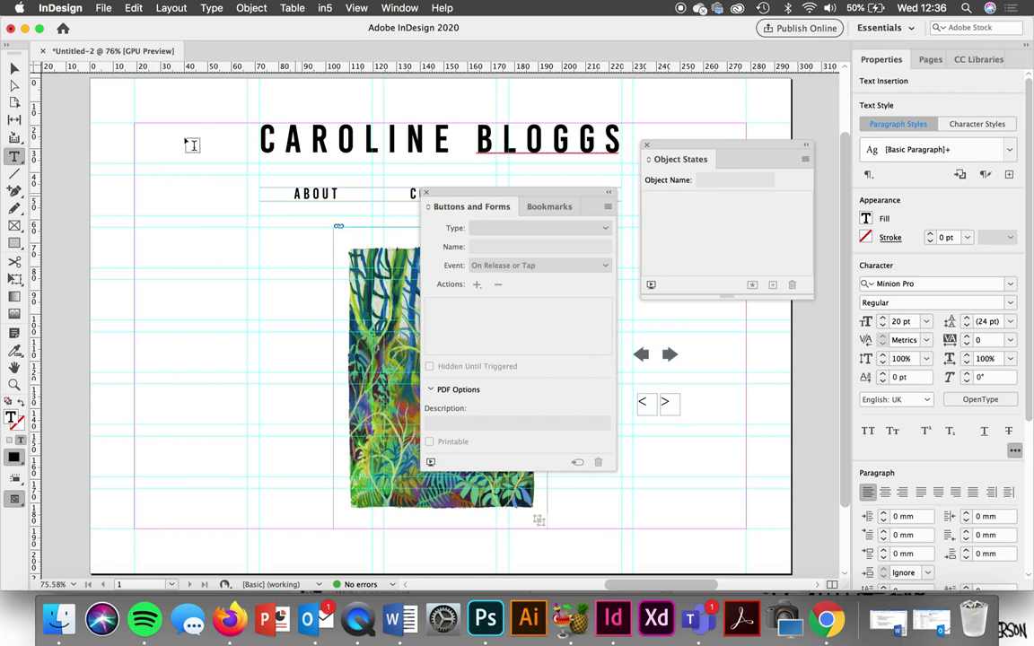
click(13, 69)
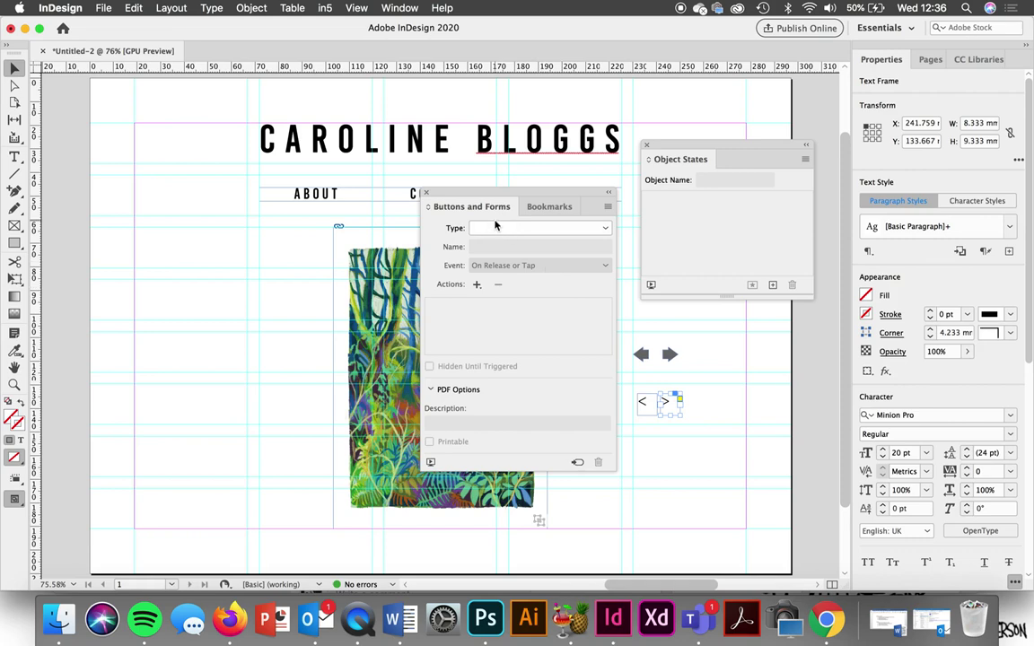
click(606, 230)
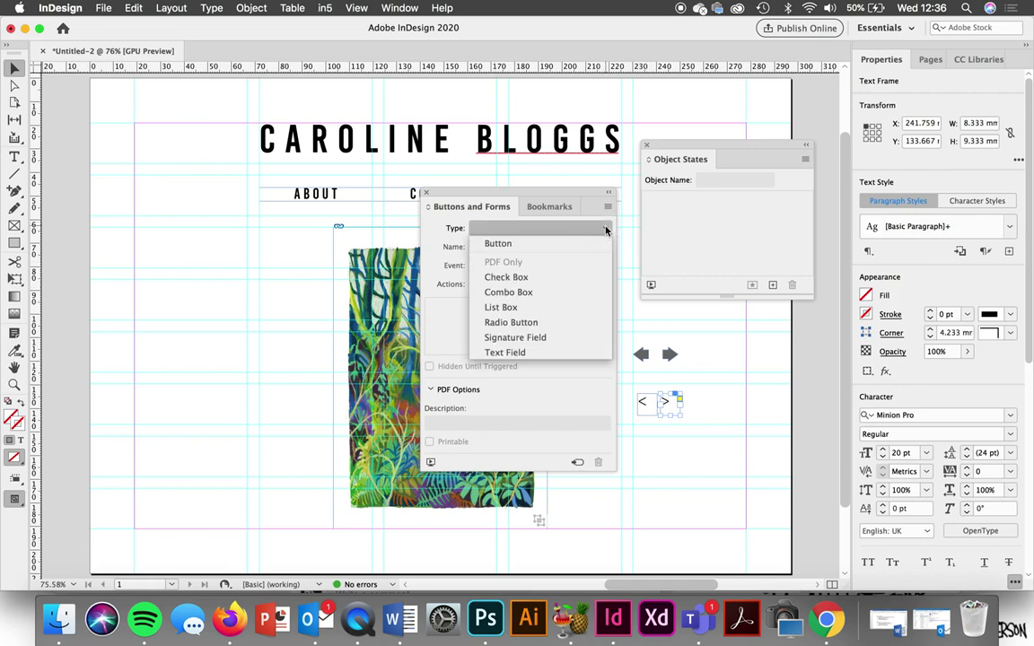
click(603, 243)
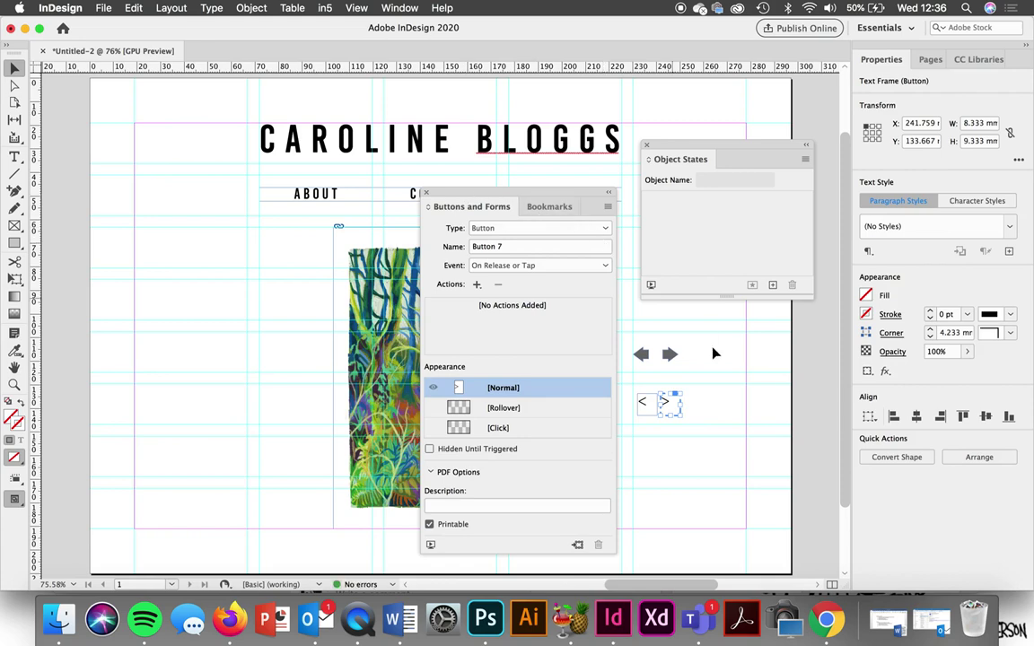
Step: Delete both trial < and > frames, keeping the arrow buttons
drag(697, 409, 642, 408)
key(BackSpace)
click(641, 353)
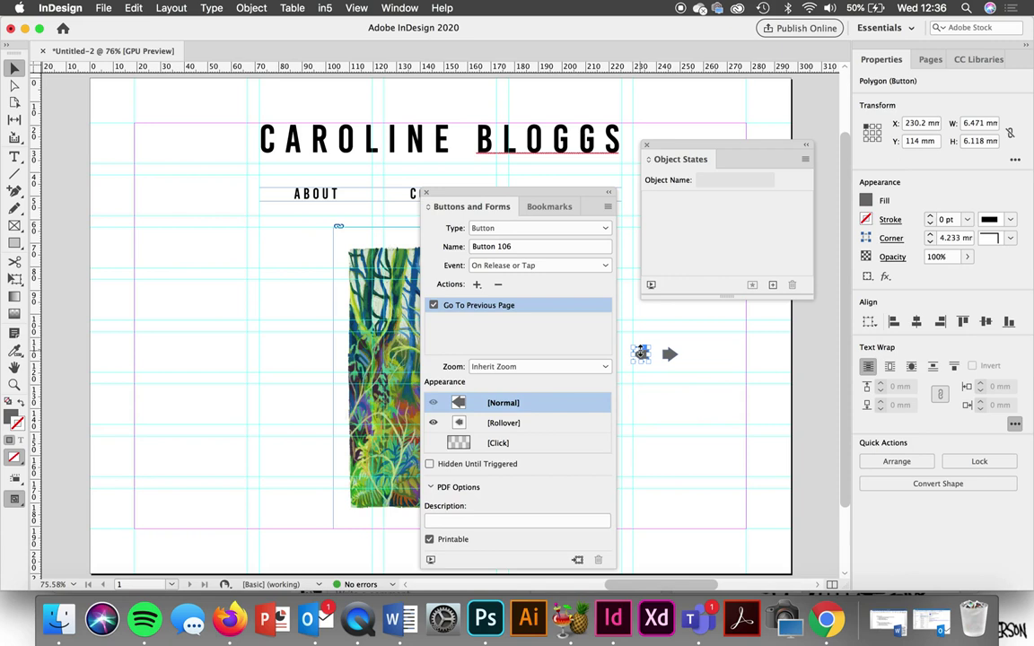
Step: Delete the default Go To Previous Page and Go To Next Page actions from both arrows
click(498, 285)
click(551, 329)
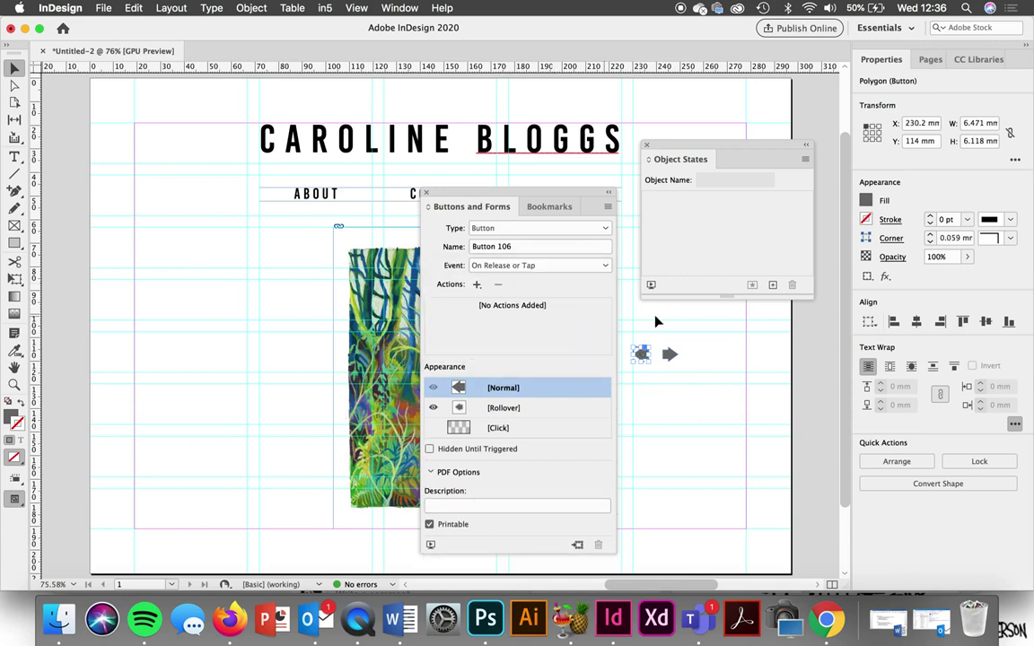
click(670, 355)
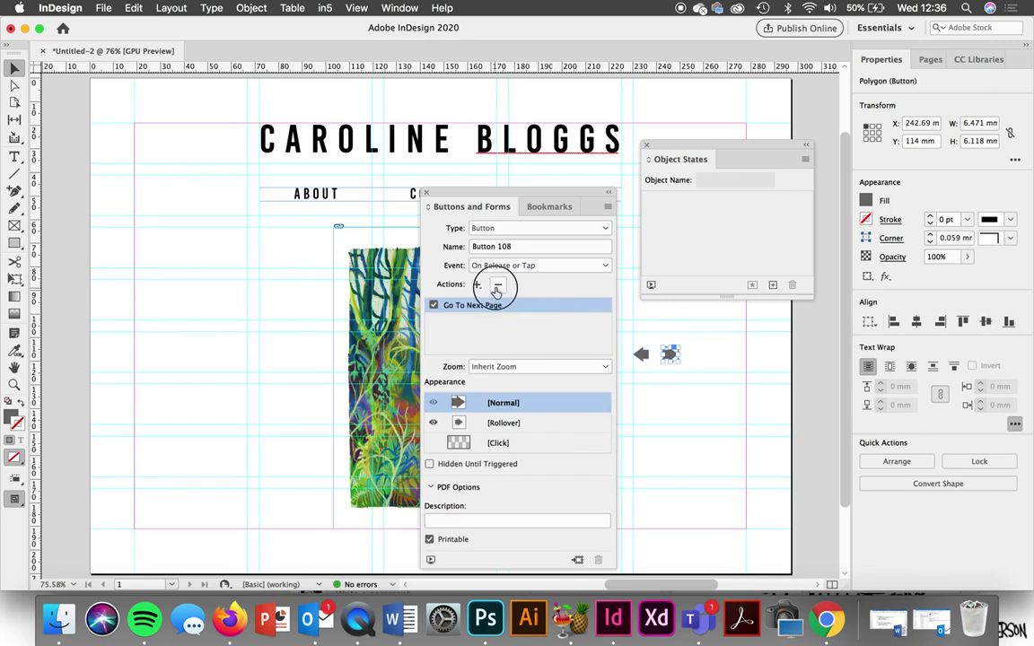
click(498, 284)
click(549, 329)
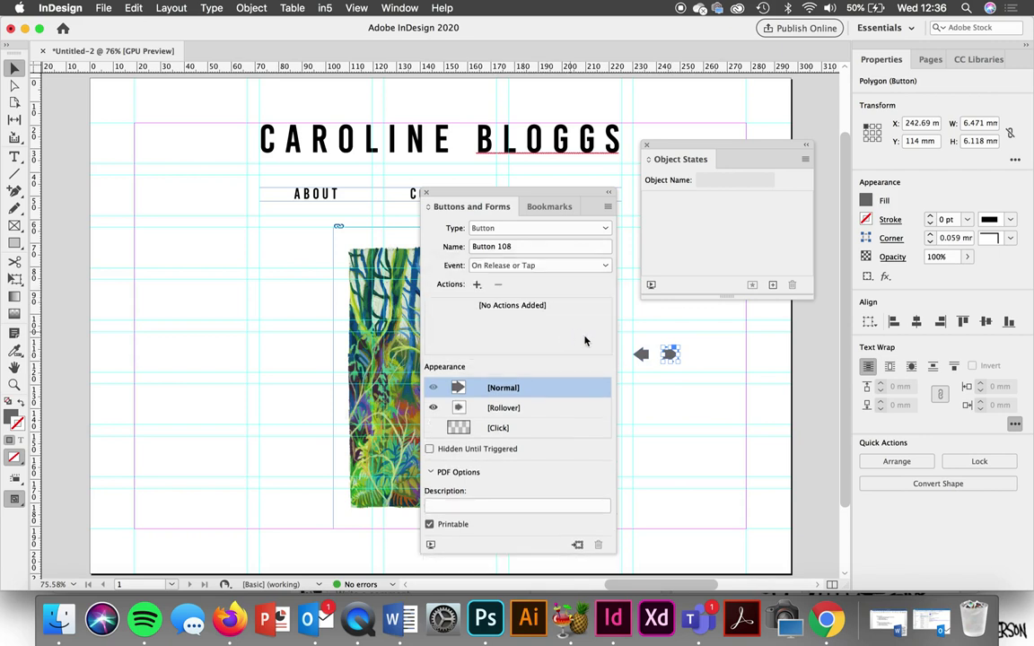
Step: Give the left arrow a Go To Previous State action on PORTFOLIO
click(641, 358)
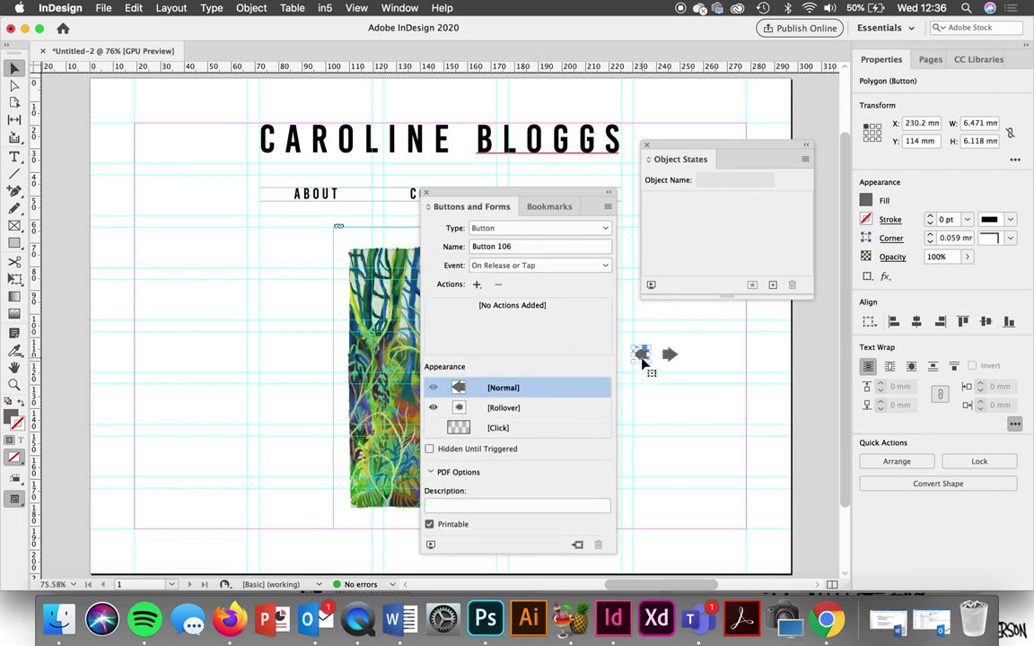
click(476, 285)
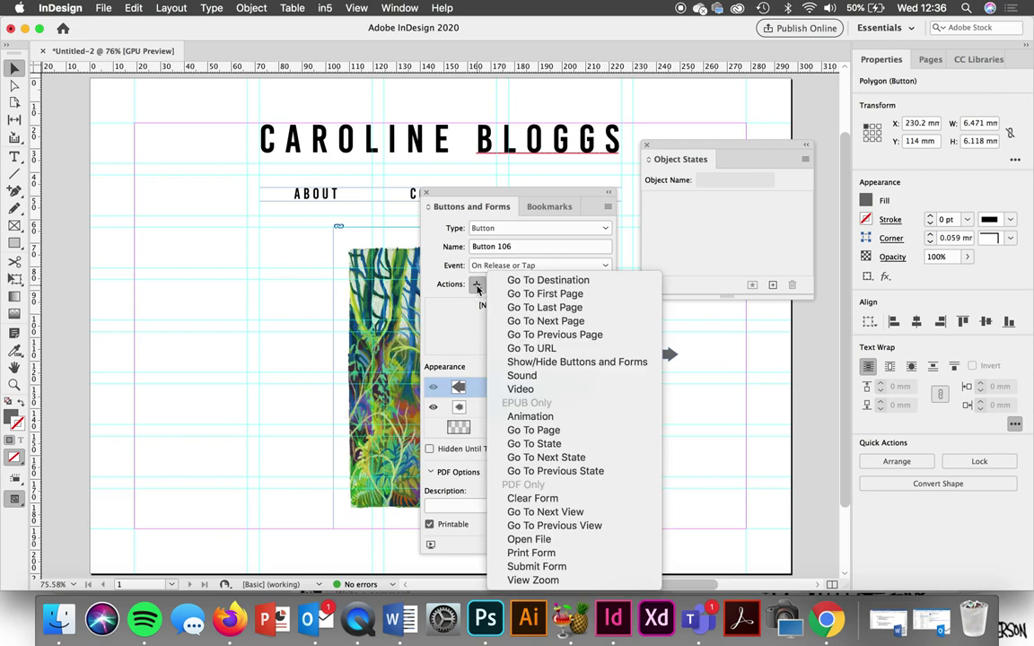
click(591, 471)
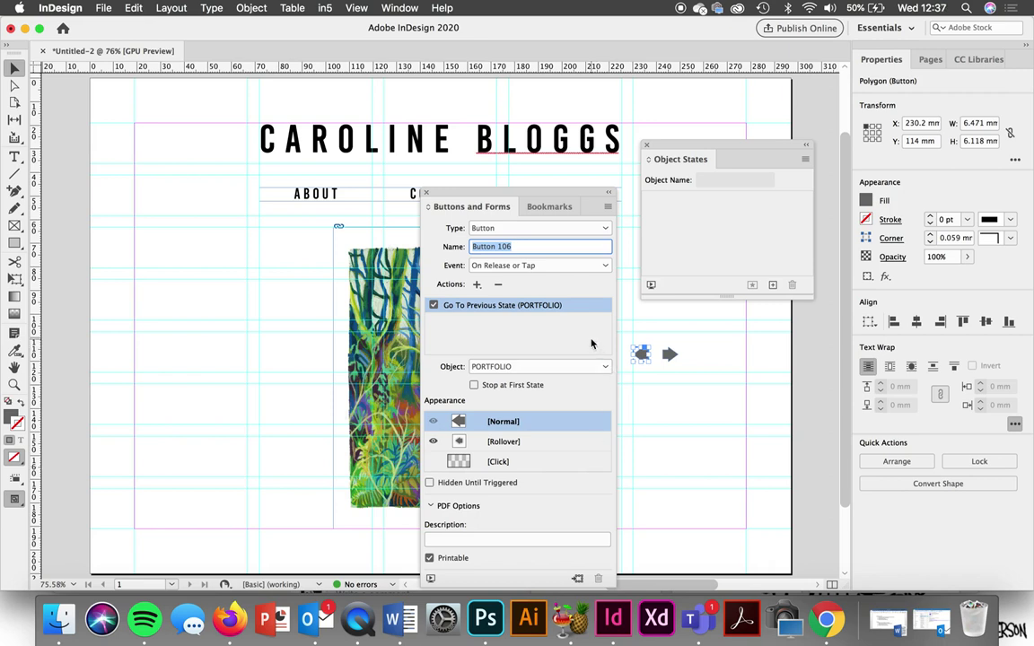
Step: Give the right arrow a Go To Next State action on PORTFOLIO
click(668, 356)
click(669, 357)
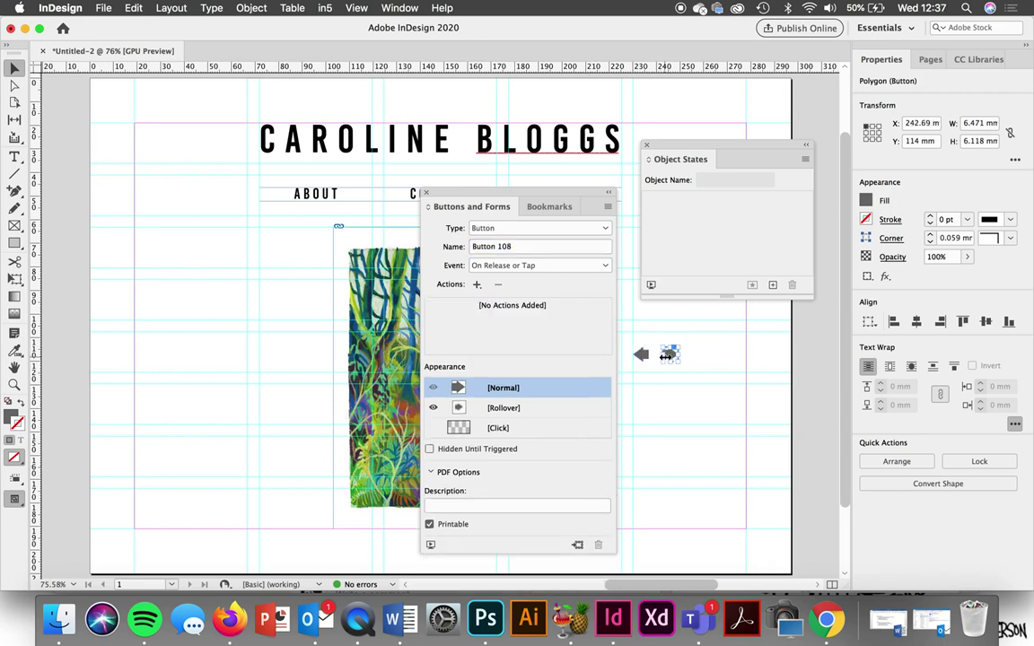
click(476, 284)
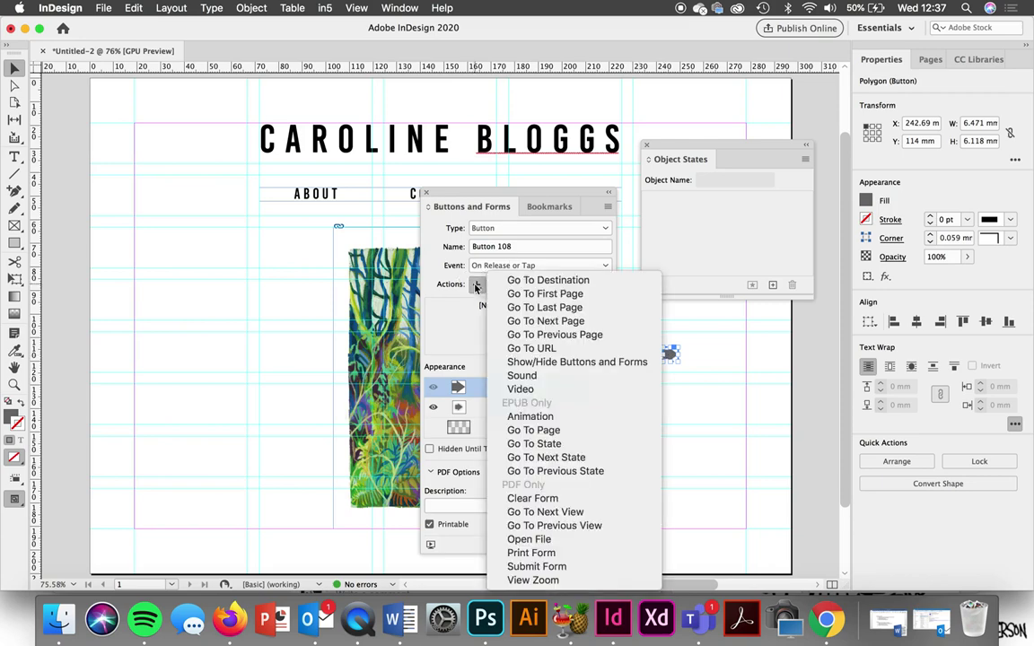
click(575, 459)
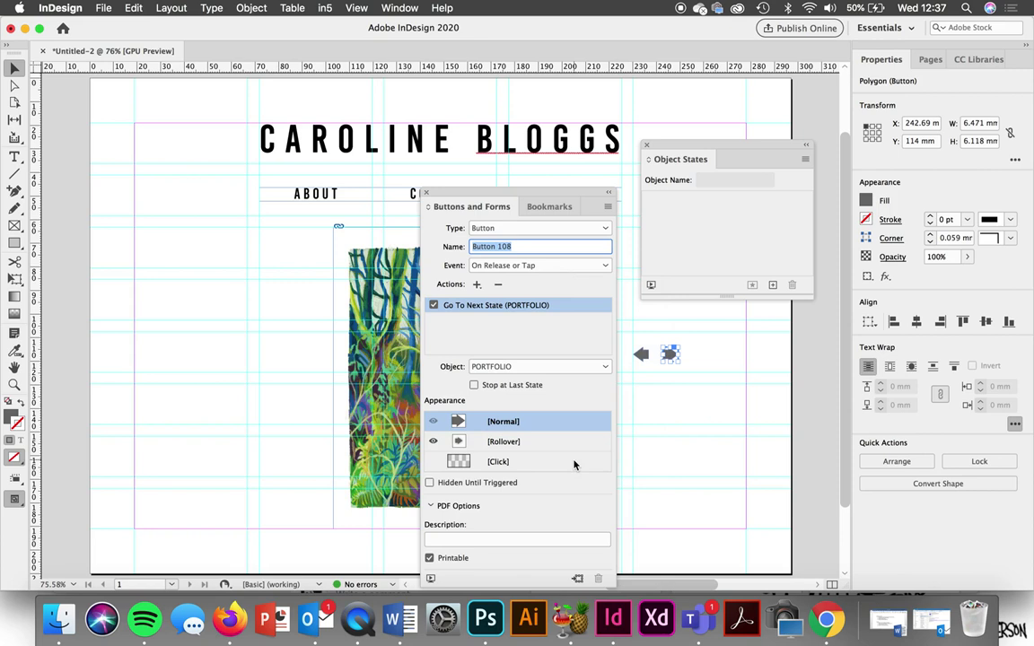
click(526, 368)
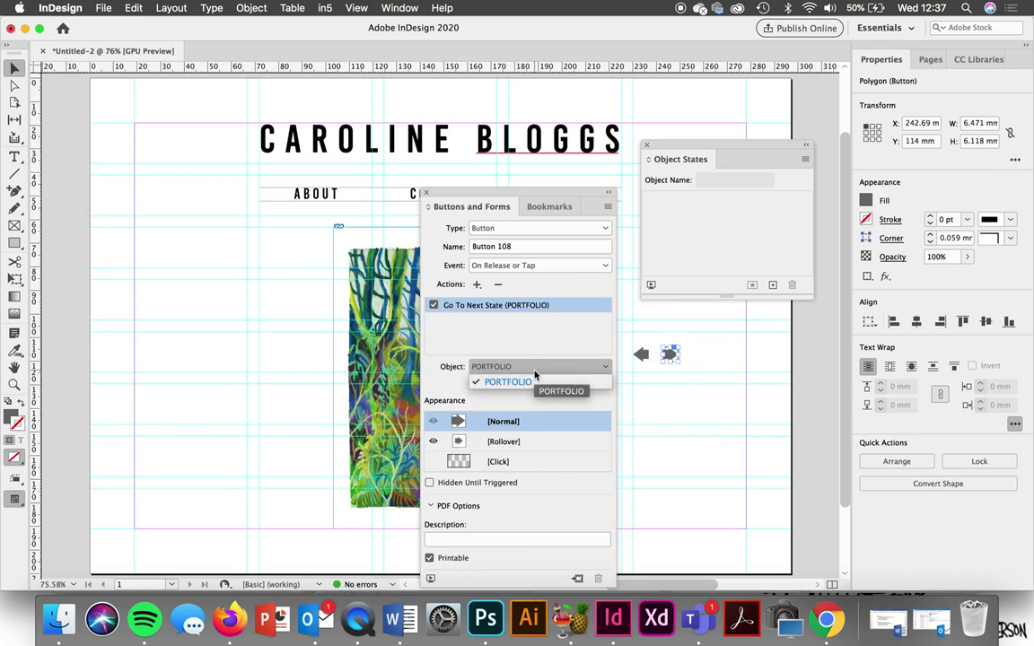
click(533, 378)
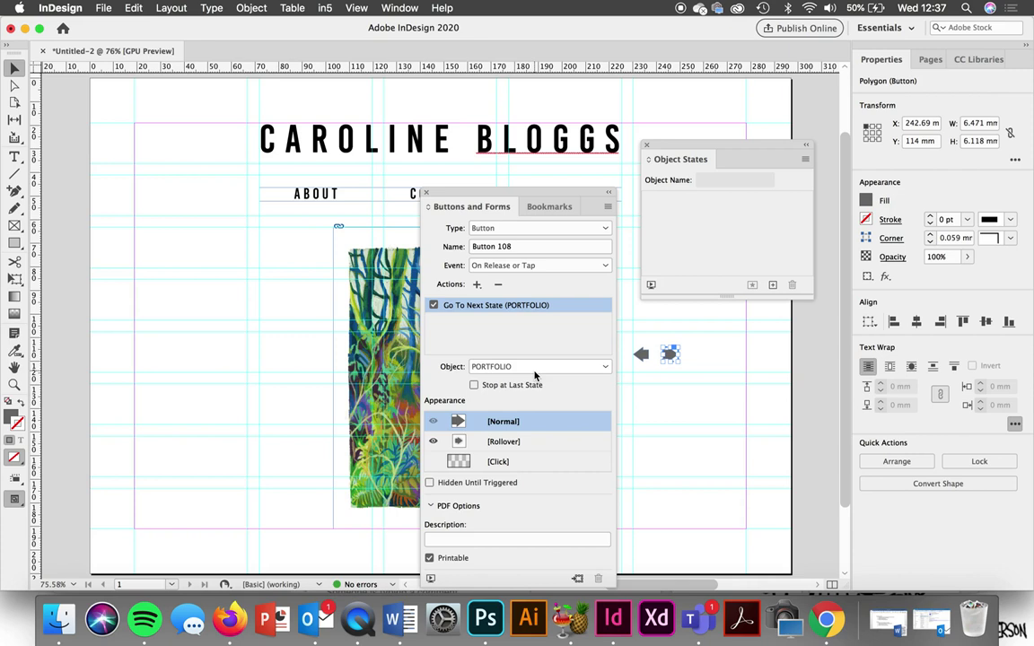
click(427, 193)
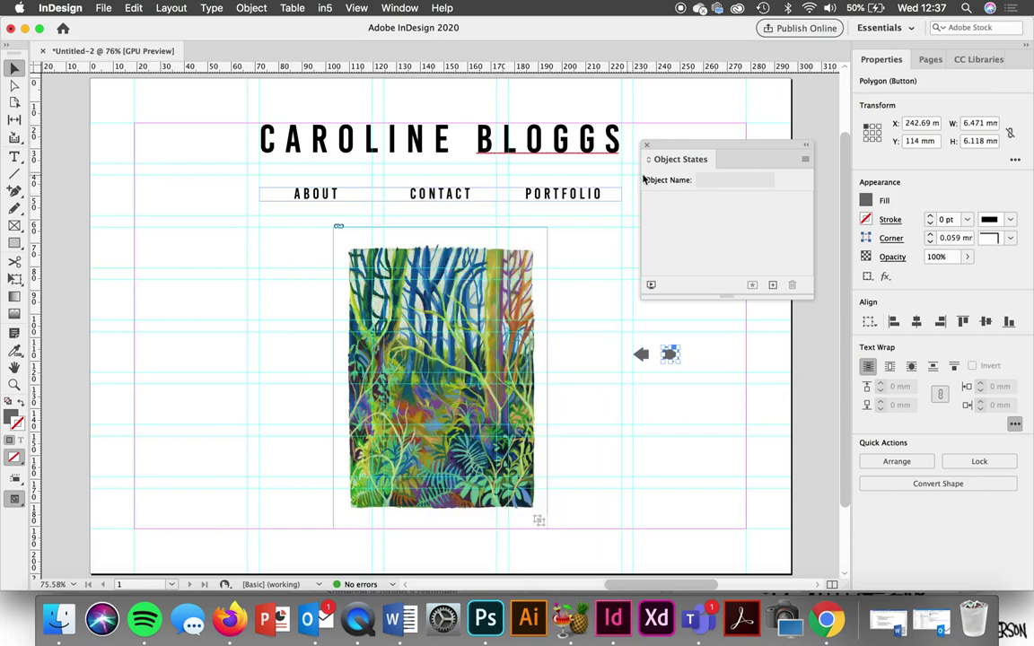
Step: Move the left arrow up beside ABOUT and the right arrow under PORTFOLIO, above the slideshow
click(688, 359)
drag(663, 357, 431, 219)
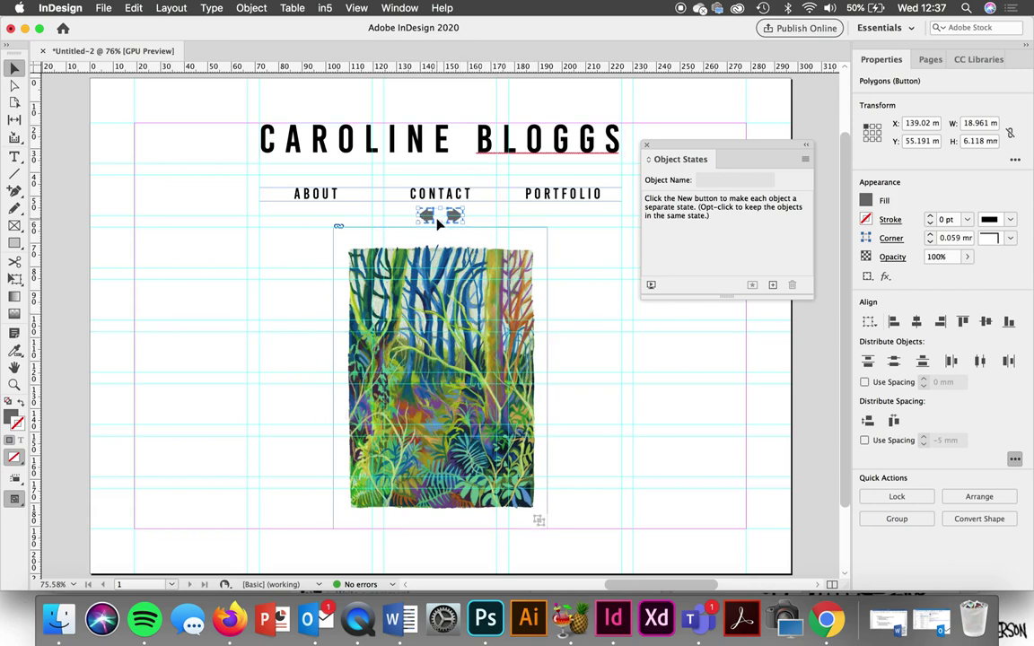
click(485, 215)
drag(429, 222, 342, 220)
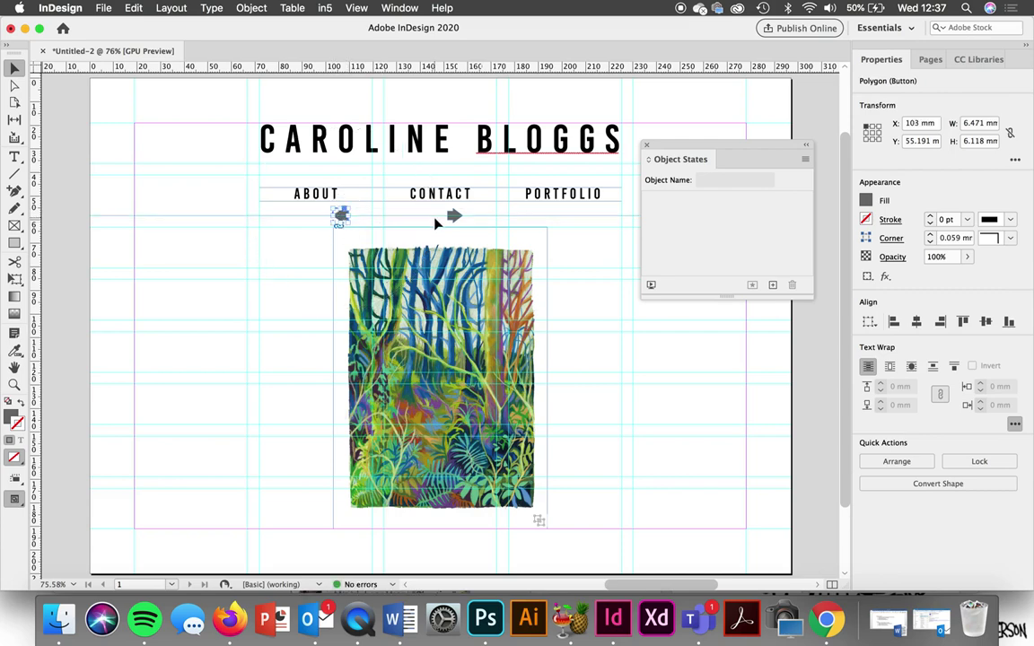
drag(454, 217, 540, 220)
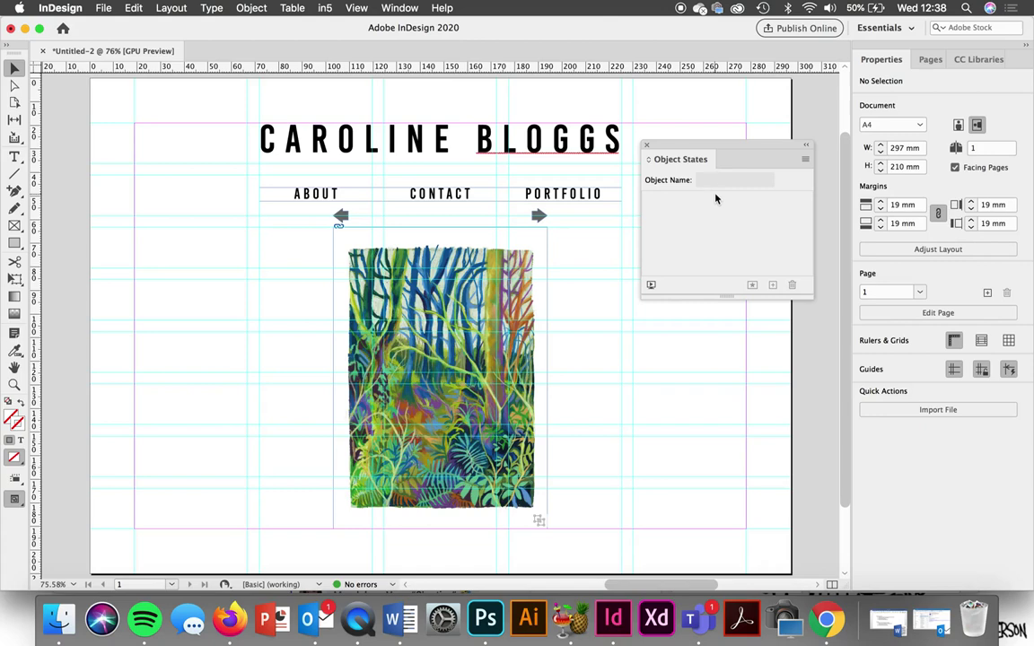
click(543, 250)
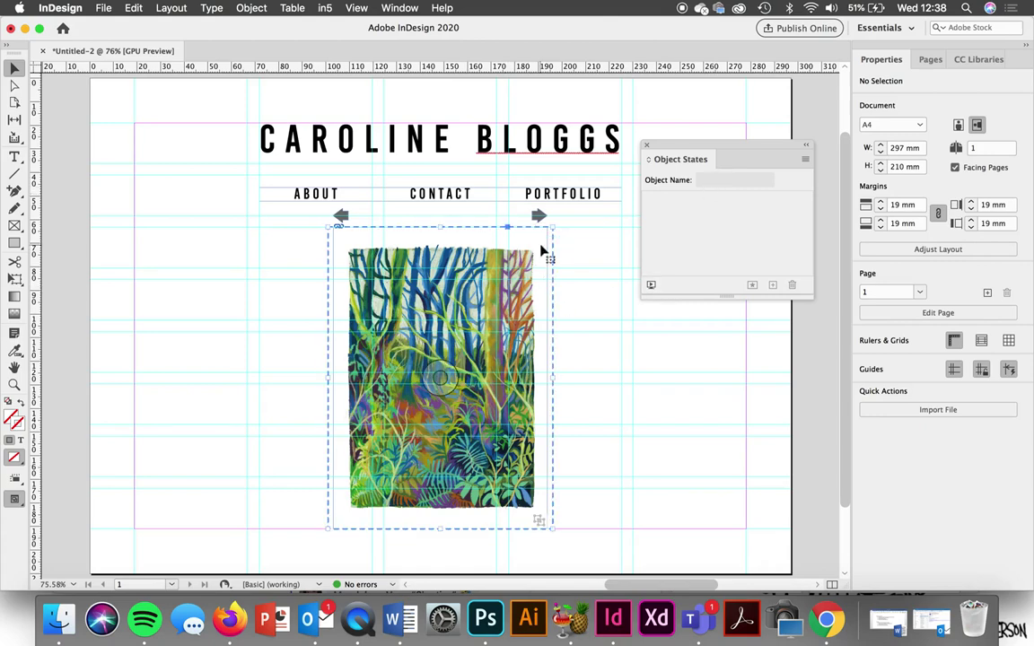
click(652, 288)
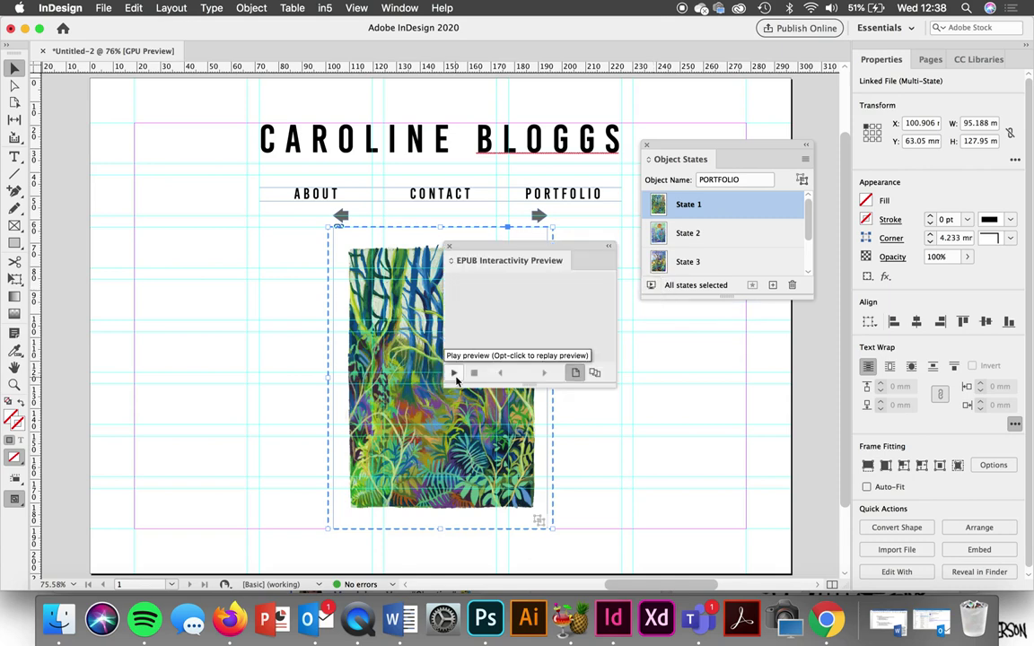
click(455, 379)
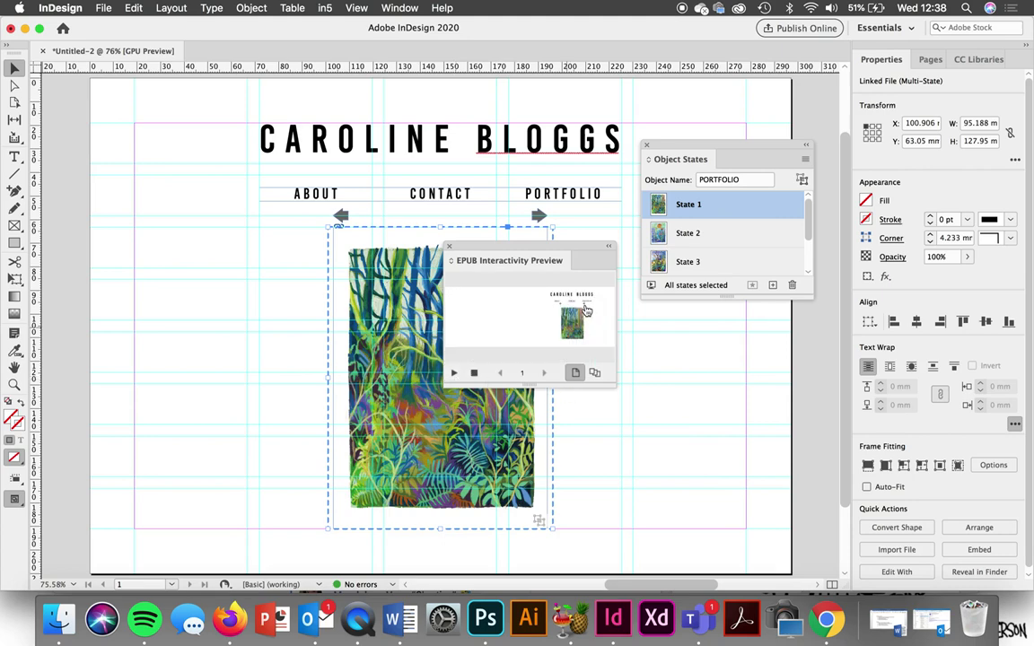
drag(615, 387, 757, 481)
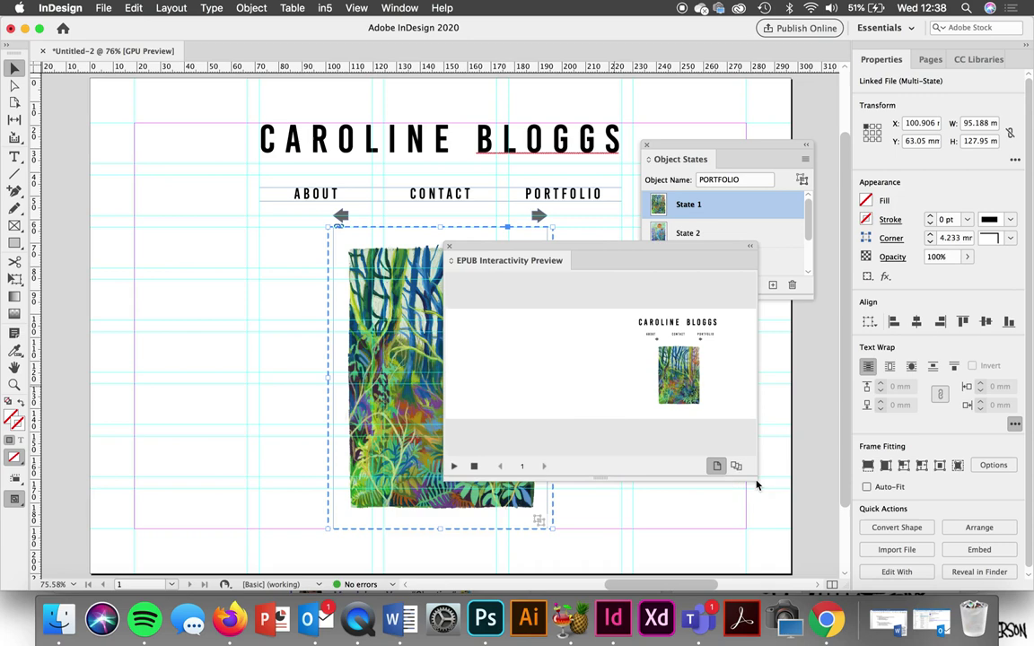
click(701, 342)
click(701, 344)
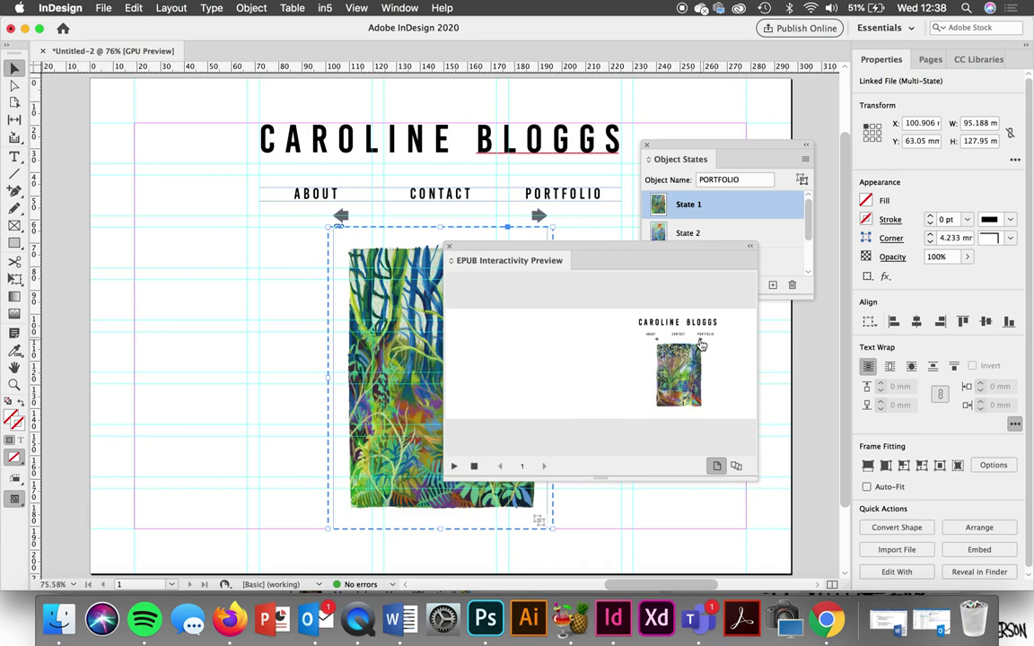
click(700, 344)
click(699, 344)
click(697, 344)
click(697, 345)
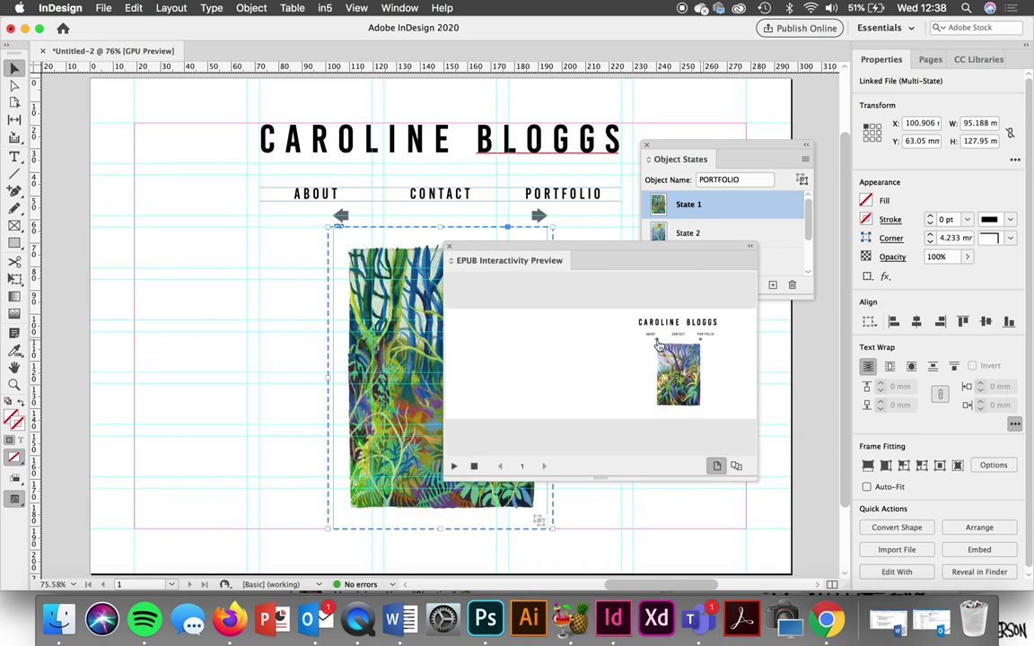
click(449, 247)
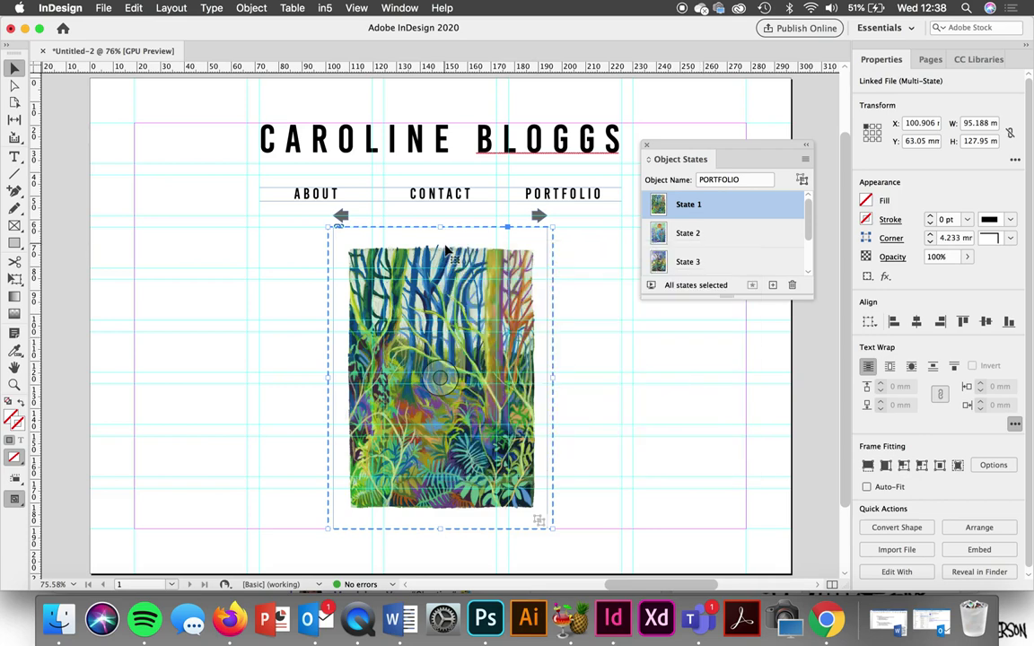
click(783, 29)
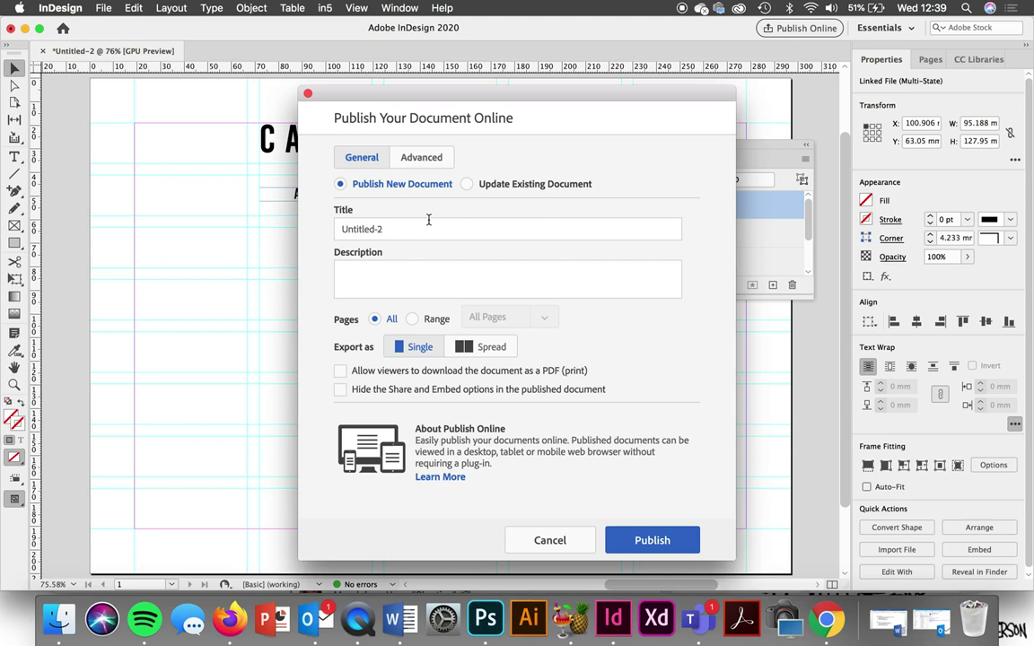
Step: Publish the document online with the title 'CAROLINE BLOGGS WEBSITE 1' and view it in the browser
drag(386, 229, 301, 237)
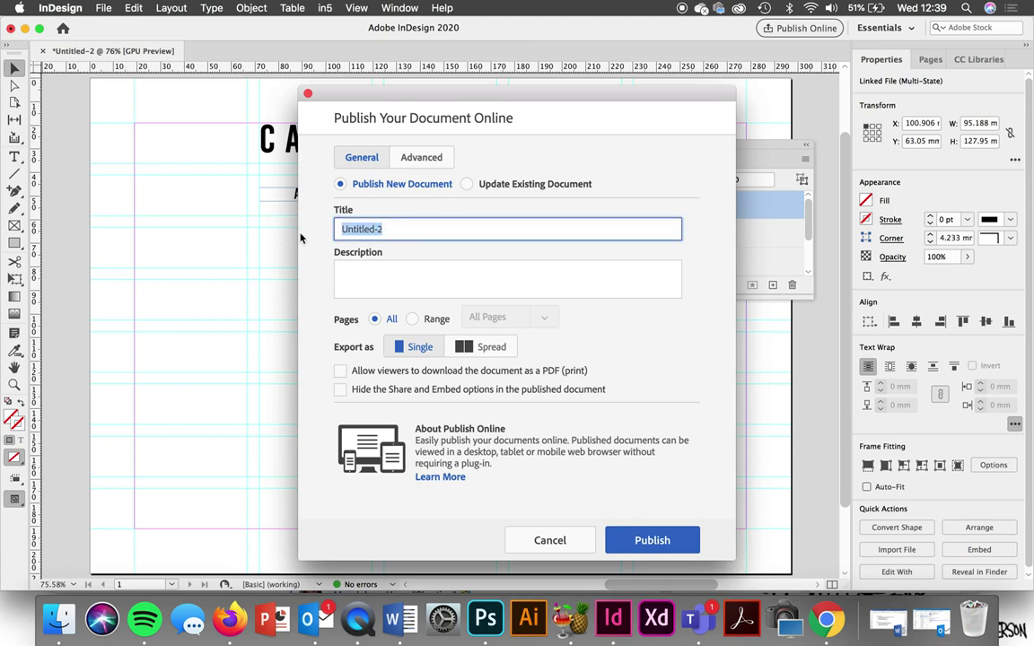
text(CAROLINE BLOGGS )
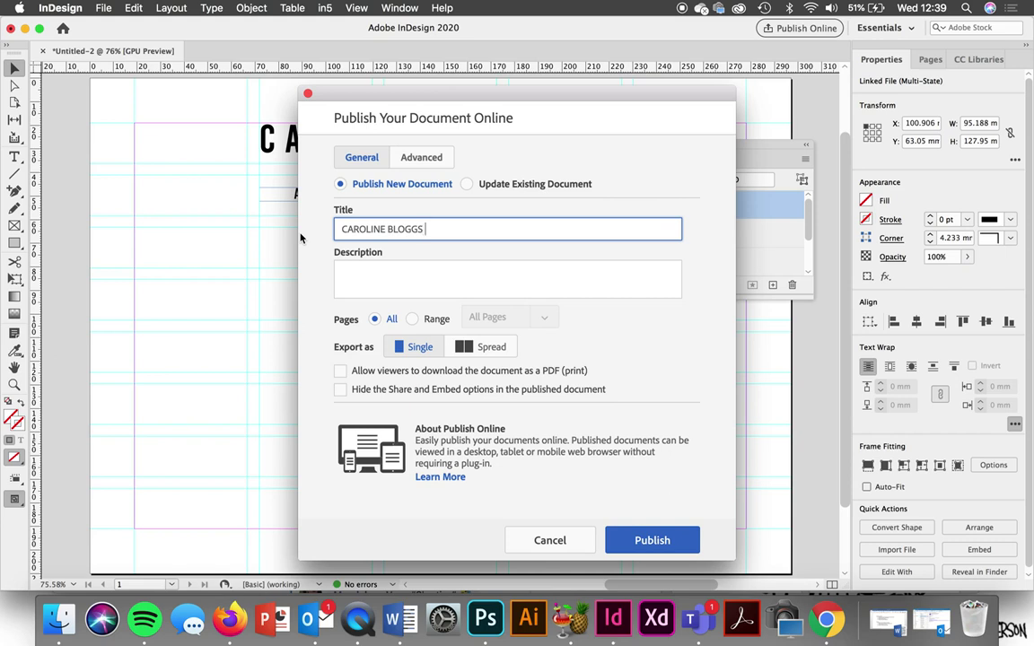
text(WEBSITE 1)
click(648, 540)
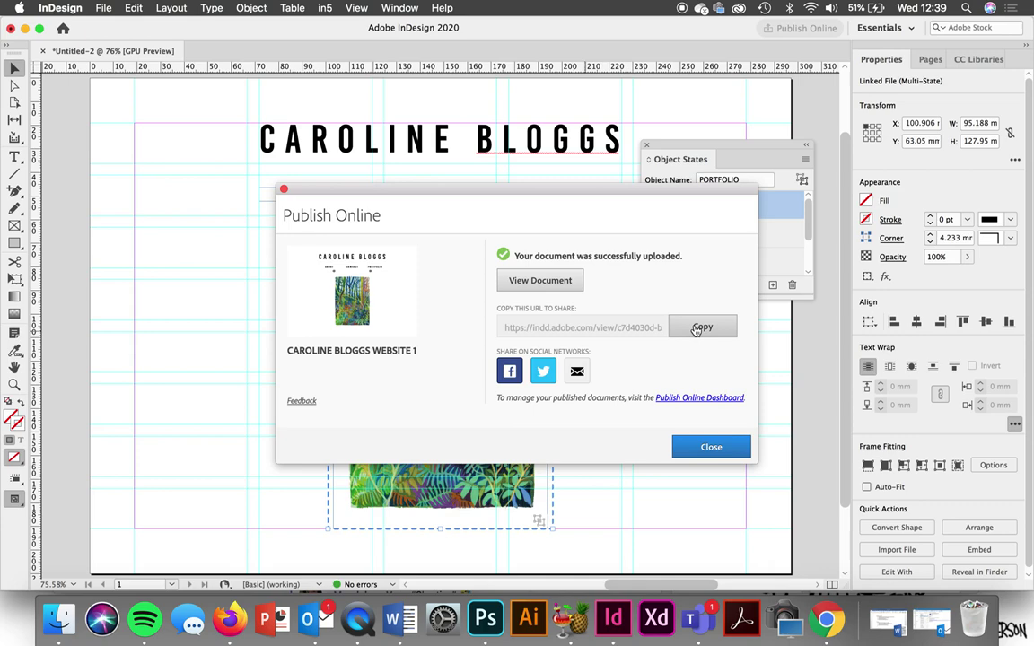
click(541, 286)
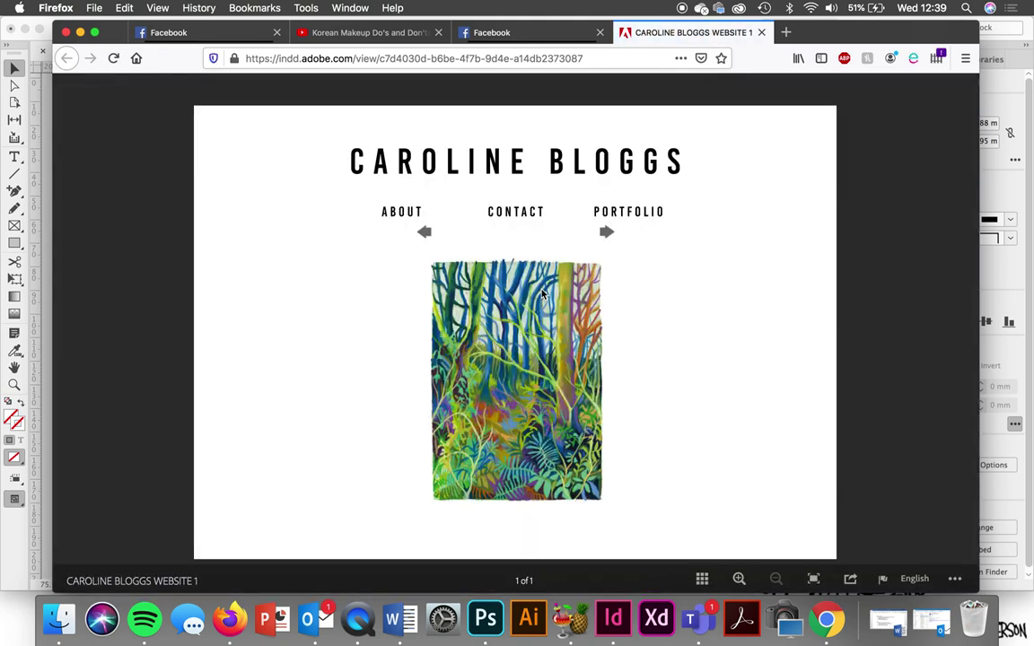
Step: Advance the live PORTFOLIO slideshow nine times with its right arrow in Firefox
click(606, 235)
click(607, 234)
click(607, 234)
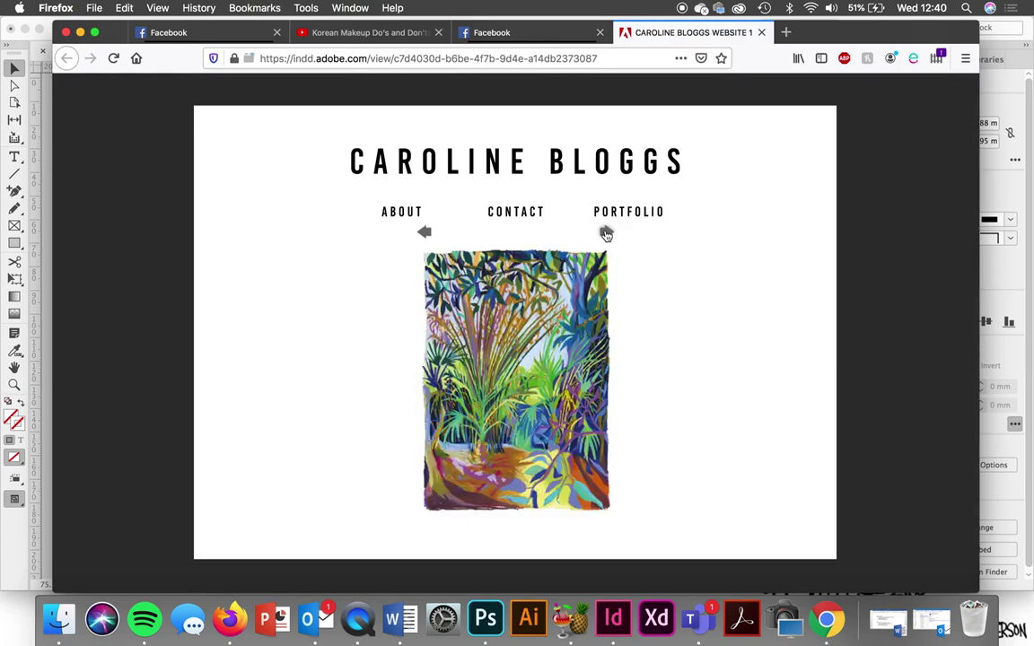
click(607, 234)
click(607, 235)
click(607, 234)
click(607, 234)
click(607, 235)
click(606, 234)
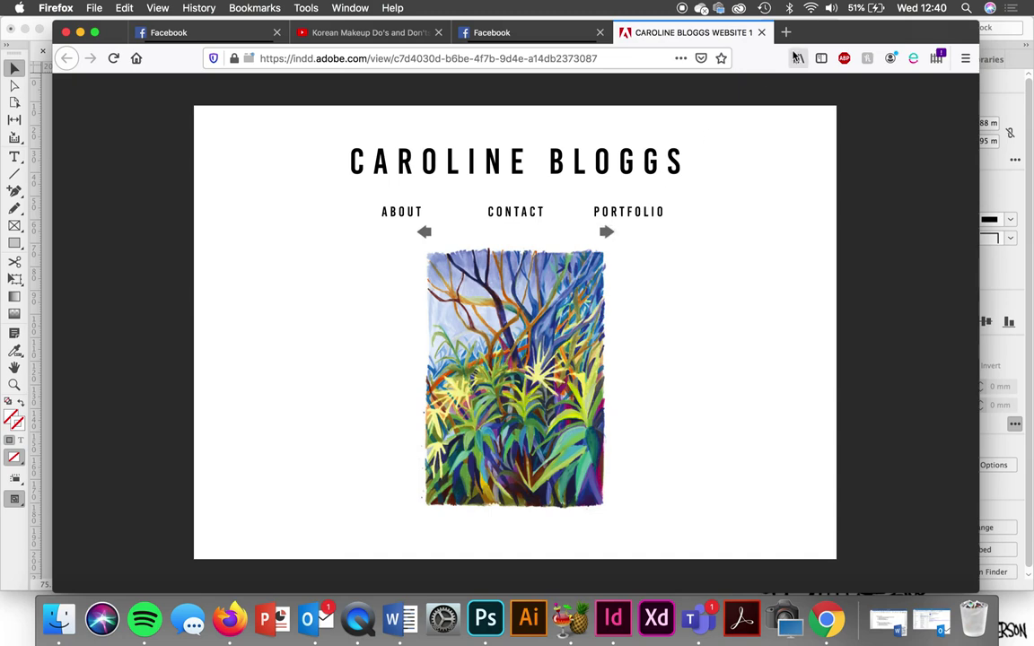